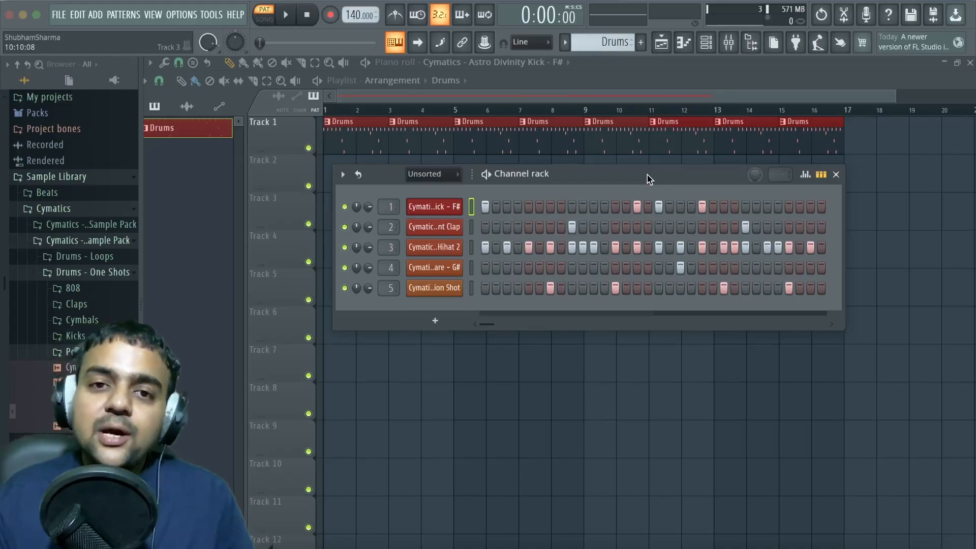
Open the piano roll of the Astro Divinity Kick channel from the channel rack
{"action": "left_click_drag", "start_coordinate": [647, 175], "coordinate": [625, 175]}
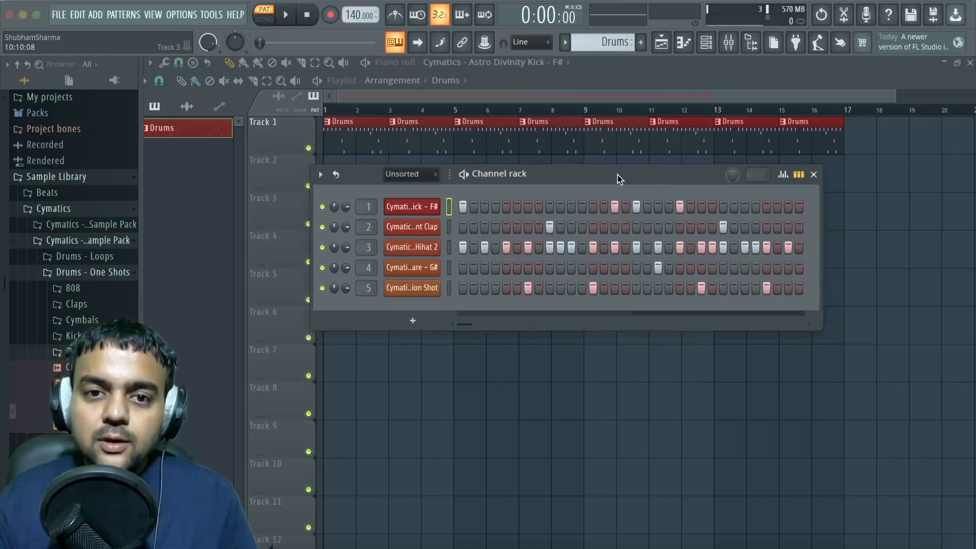
{"action": "right_click", "coordinate": [417, 206]}
{"action": "right_click", "coordinate": [417, 207]}
{"action": "right_click", "coordinate": [417, 206]}
{"action": "right_click", "coordinate": [417, 206]}
{"action": "right_click", "coordinate": [417, 206]}
{"action": "right_click", "coordinate": [417, 206]}
{"action": "right_click", "coordinate": [416, 206]}
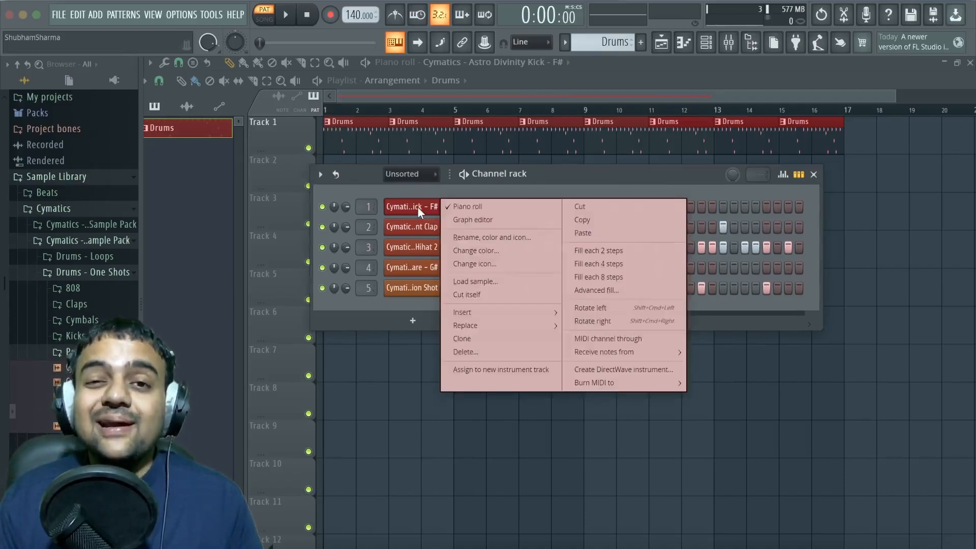
{"action": "left_click", "coordinate": [469, 206]}
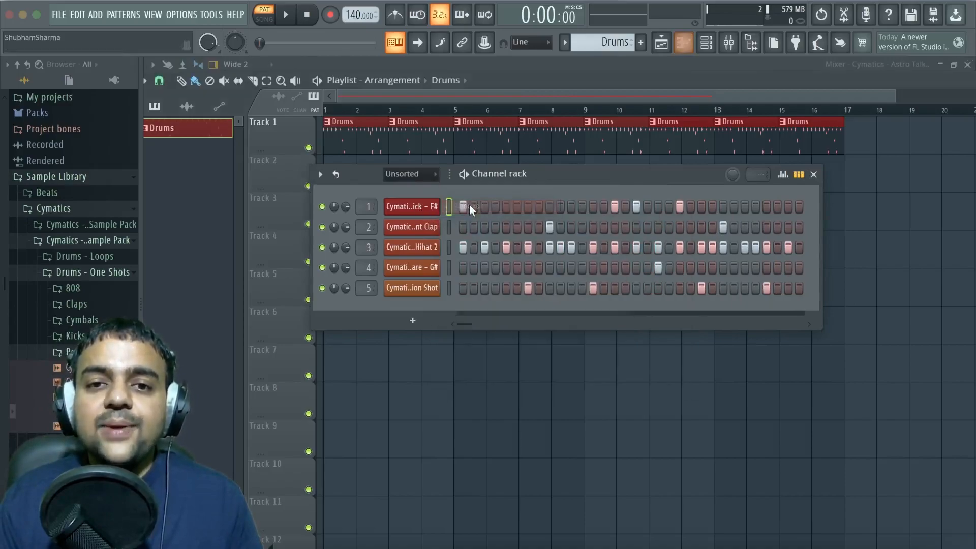
{"action": "right_click", "coordinate": [427, 206]}
{"action": "left_click", "coordinate": [457, 207]}
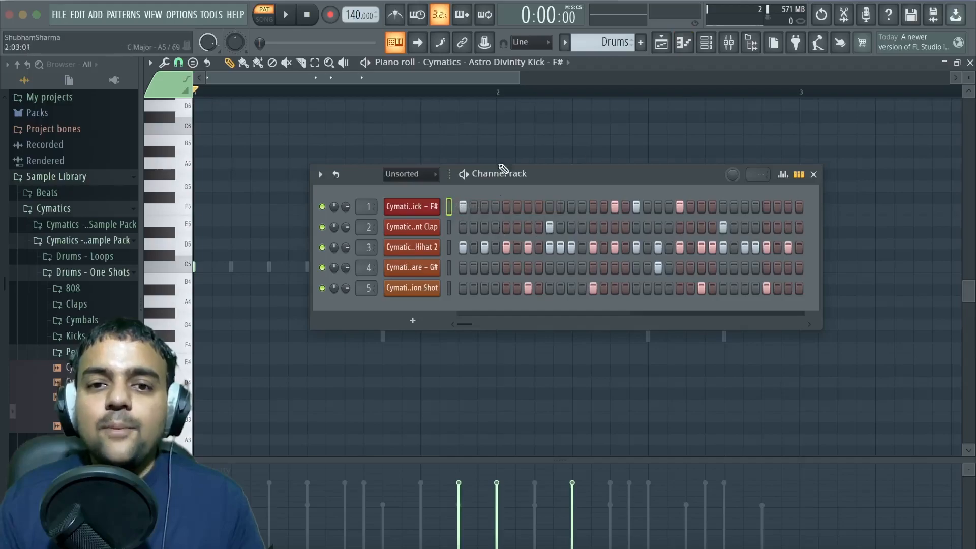
Turn off the channel rack's Detached option, show the rack again and bring the kick's piano roll back in front
{"action": "left_click", "coordinate": [320, 174]}
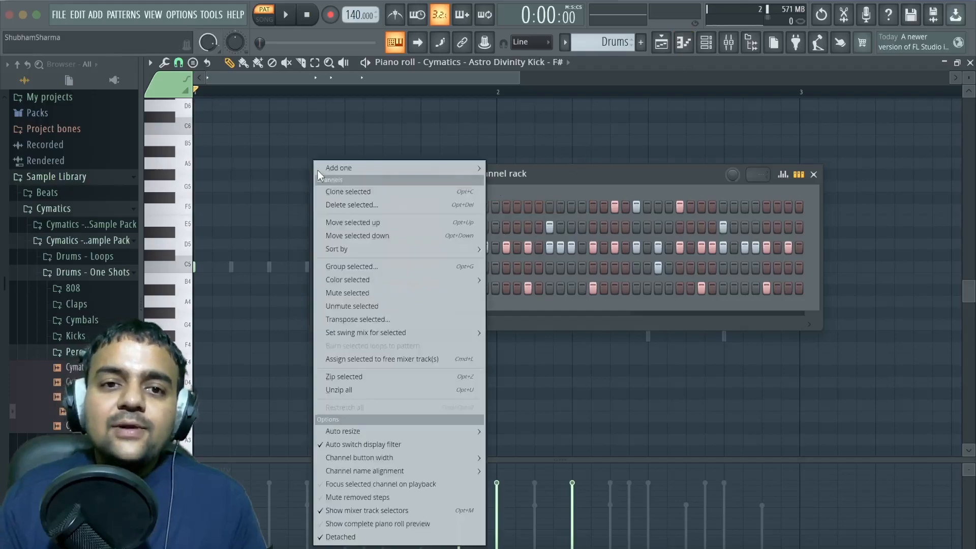
{"action": "left_click", "coordinate": [370, 536]}
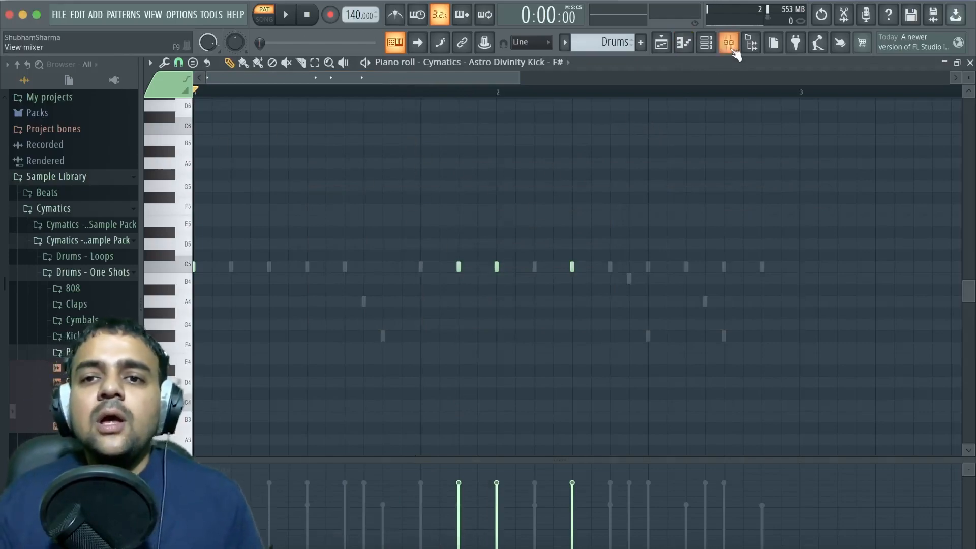
{"action": "left_click", "coordinate": [706, 43]}
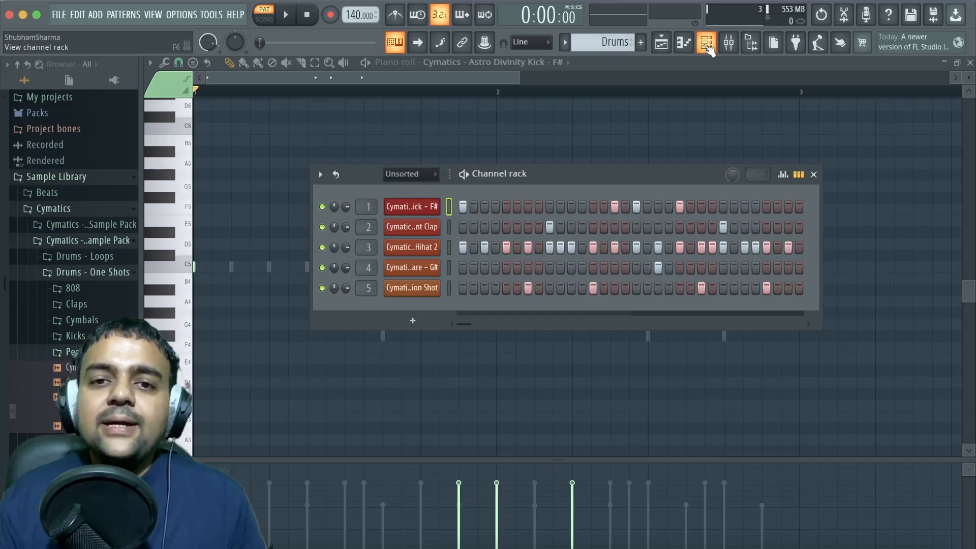
{"action": "left_click", "coordinate": [490, 85]}
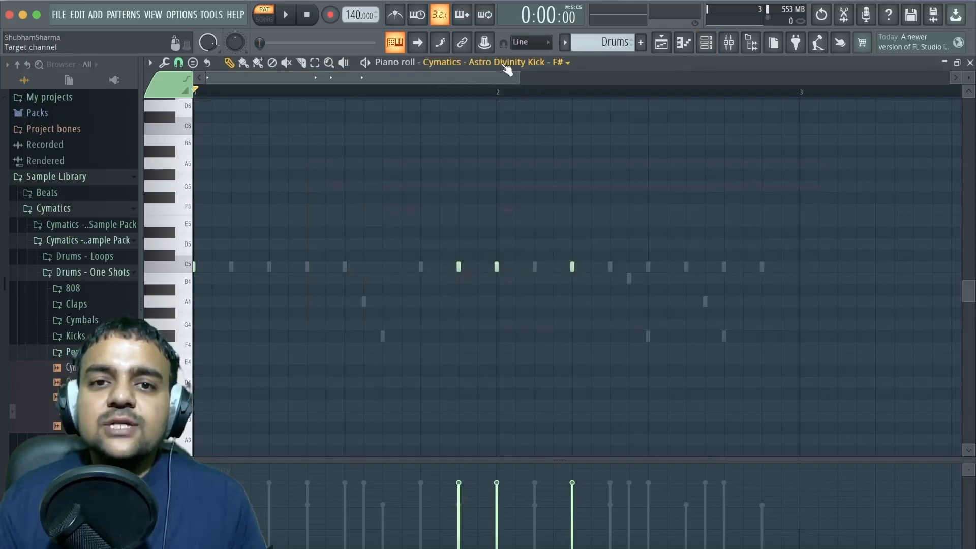
Switch the piano roll's target channel to Cymatics - Astro Tint Clap
{"action": "left_click", "coordinate": [529, 62]}
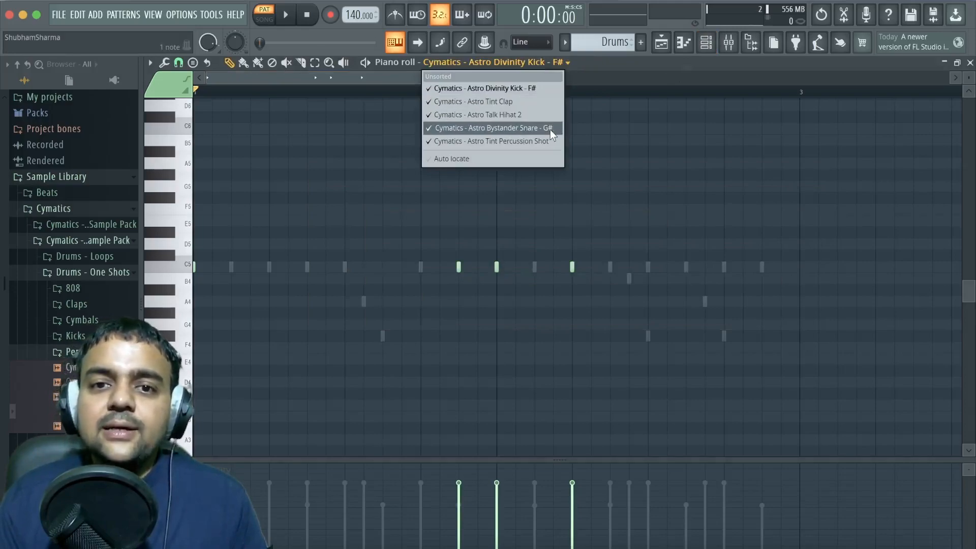
{"action": "left_click", "coordinate": [382, 82]}
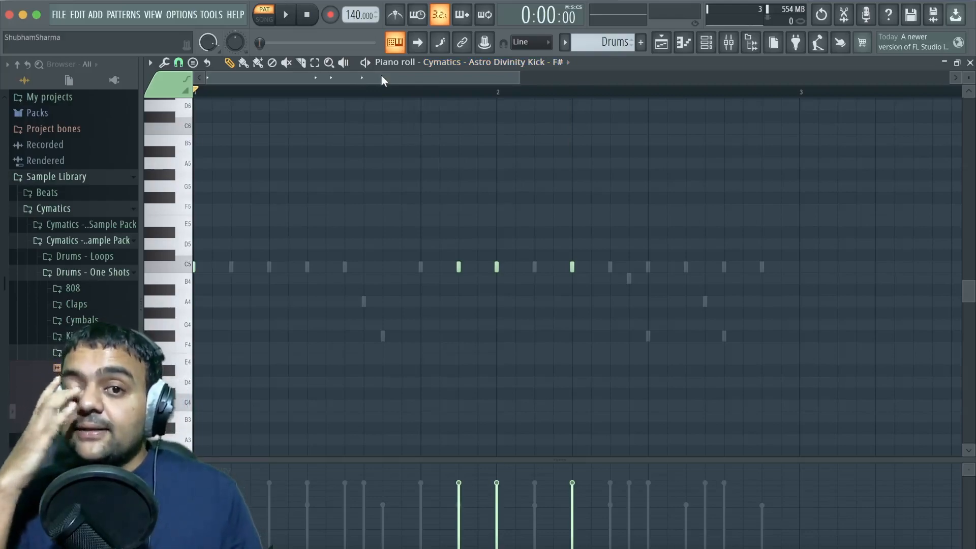
{"action": "left_click", "coordinate": [535, 69]}
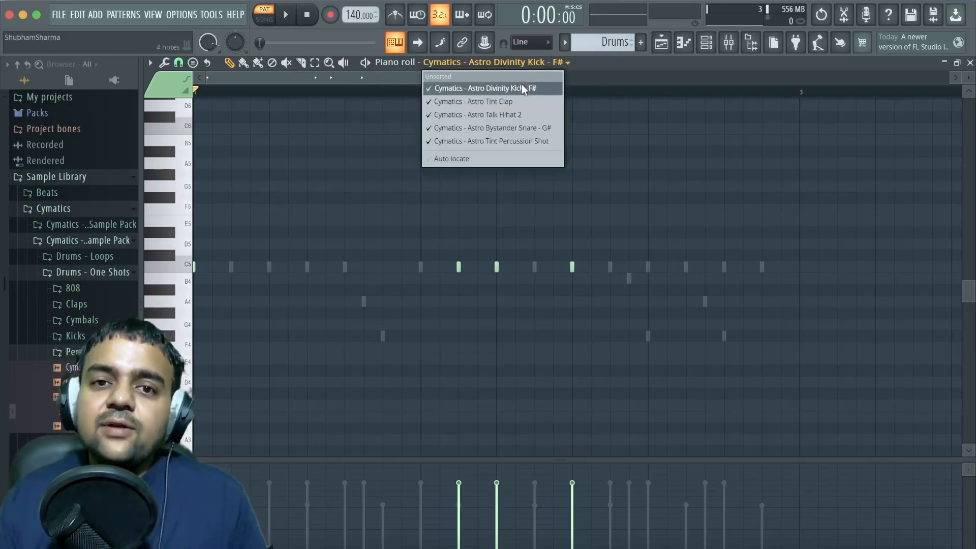
{"action": "left_click", "coordinate": [513, 98]}
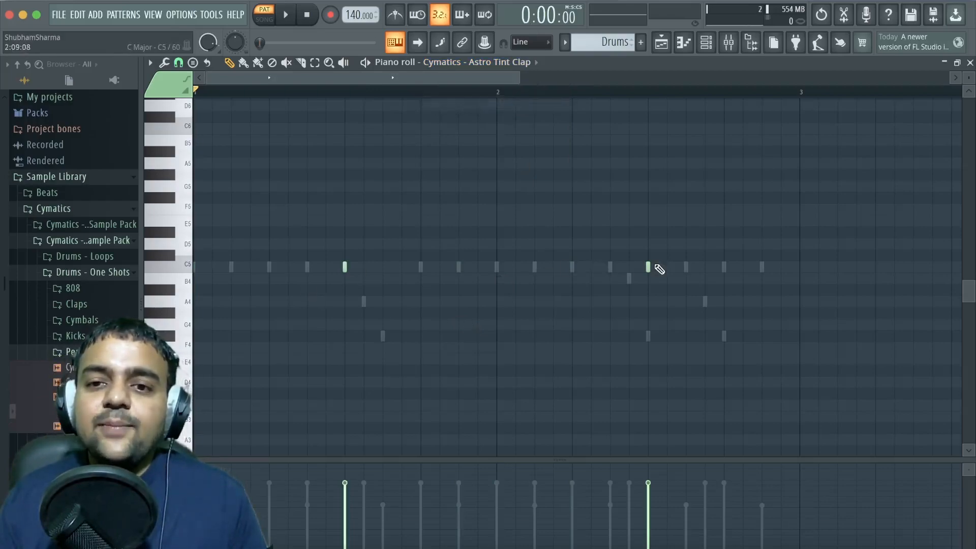
Try the first clap hit at F#5 and at a pitch below C5, removing the trial notes
{"action": "mouse_move", "coordinate": [344, 268]}
{"action": "left_mouse_down"}
{"action": "mouse_move", "coordinate": [346, 211]}
{"action": "mouse_move", "coordinate": [345, 274]}
{"action": "left_mouse_up"}
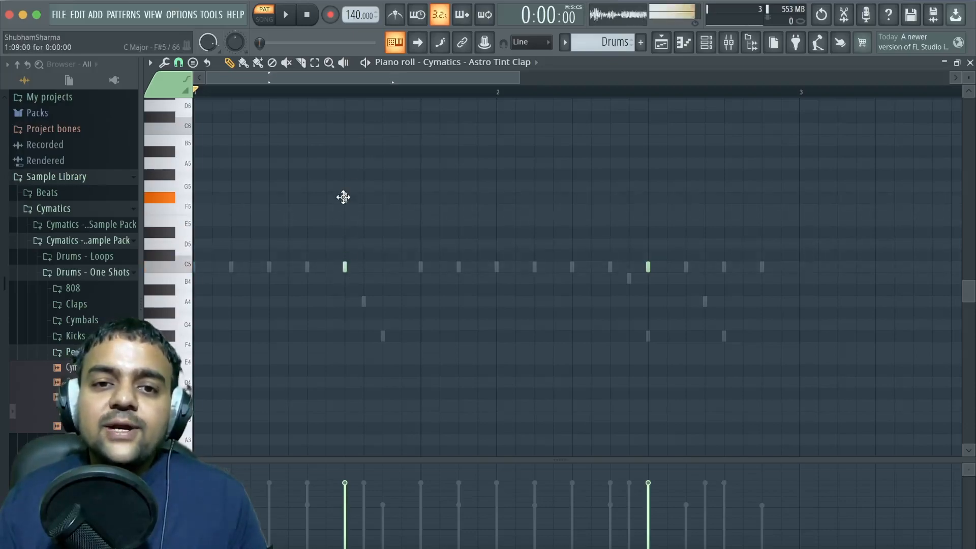
{"action": "right_click", "coordinate": [343, 198]}
{"action": "left_click", "coordinate": [345, 339]}
{"action": "right_click", "coordinate": [345, 338]}
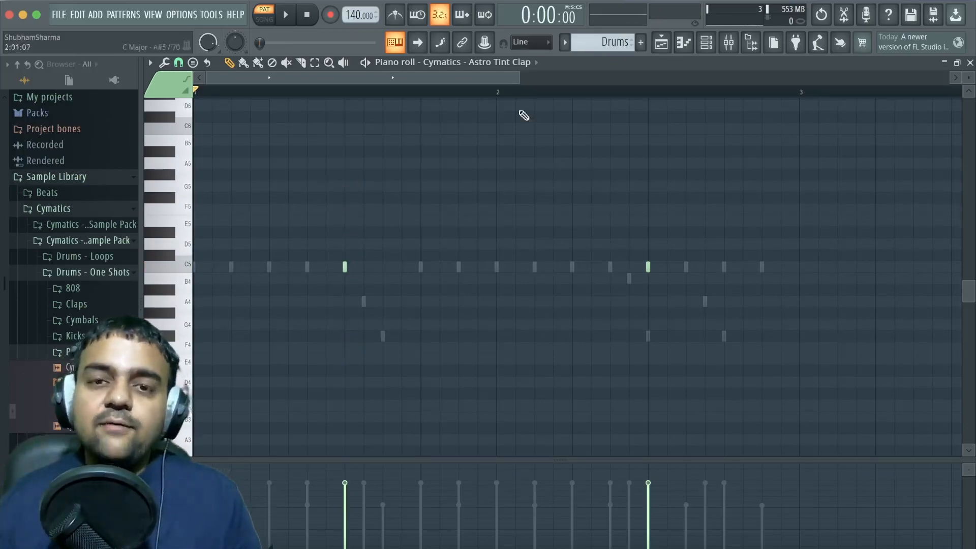
Switch the piano roll's target channel to Cymatics - Astro Talk Hihat 2
{"action": "left_click", "coordinate": [530, 64]}
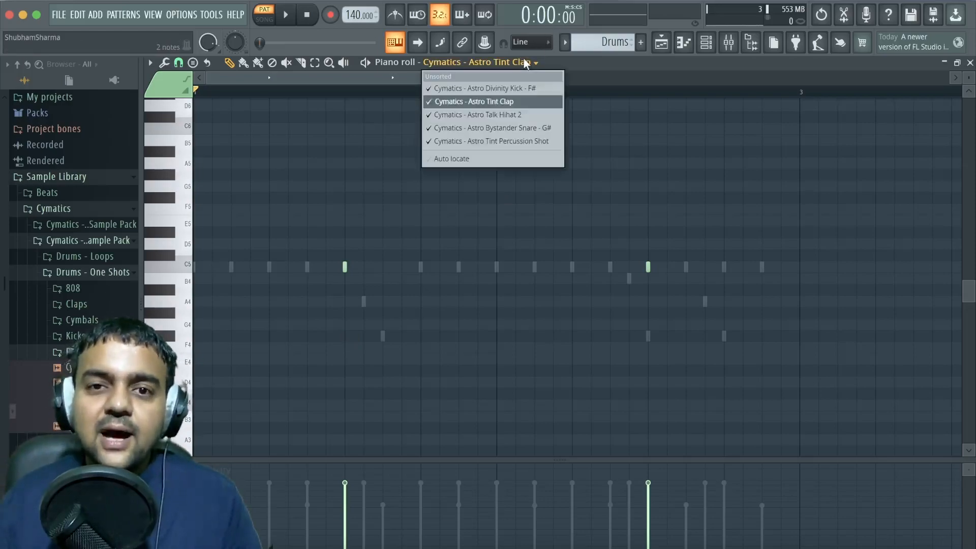
{"action": "left_click", "coordinate": [517, 111]}
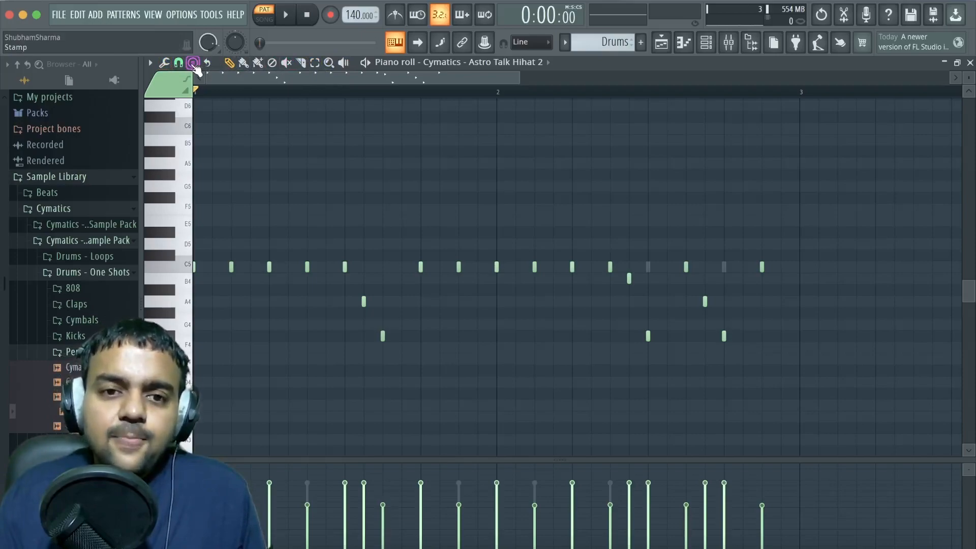
Look through the piano roll's general options, its note-editing tools and the available snap settings
{"action": "left_click", "coordinate": [150, 63]}
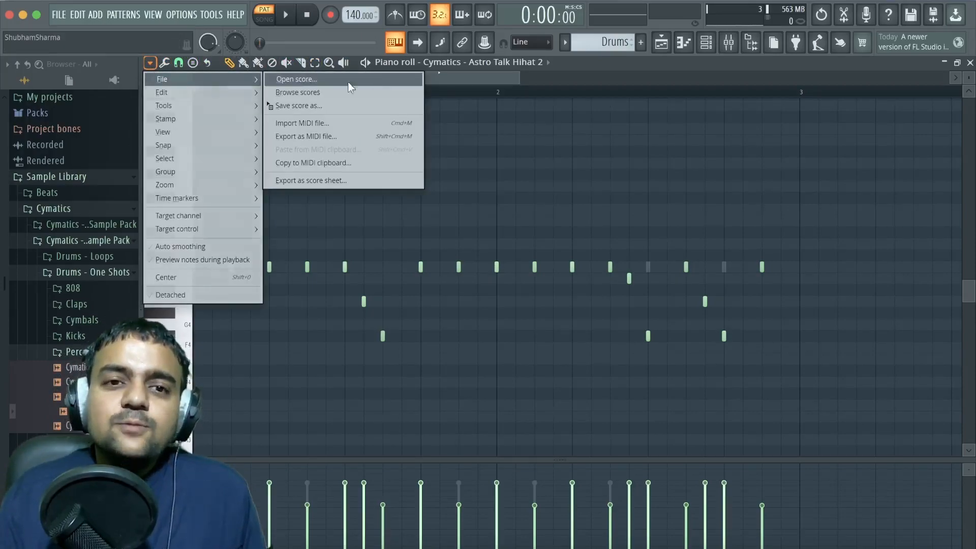
{"action": "mouse_move", "coordinate": [199, 100]}
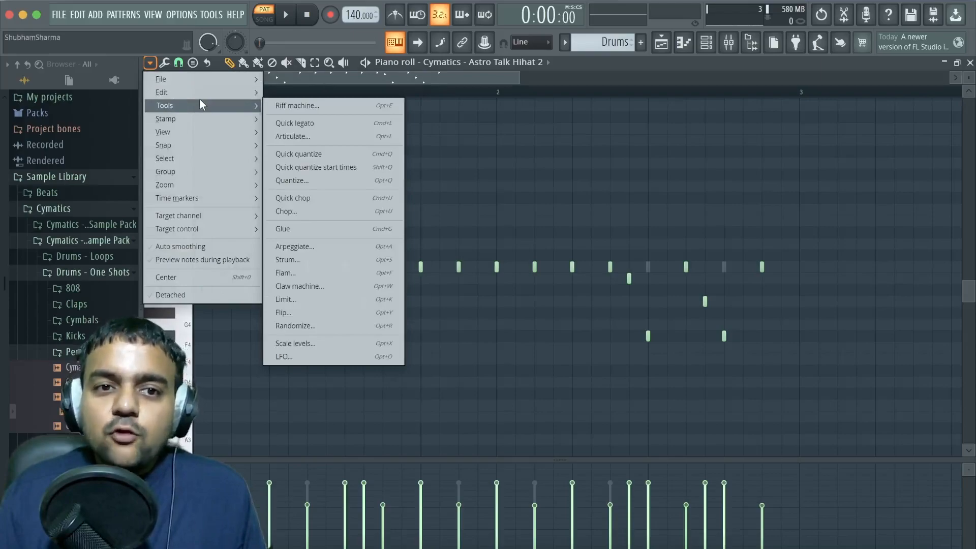
{"action": "left_click", "coordinate": [163, 56]}
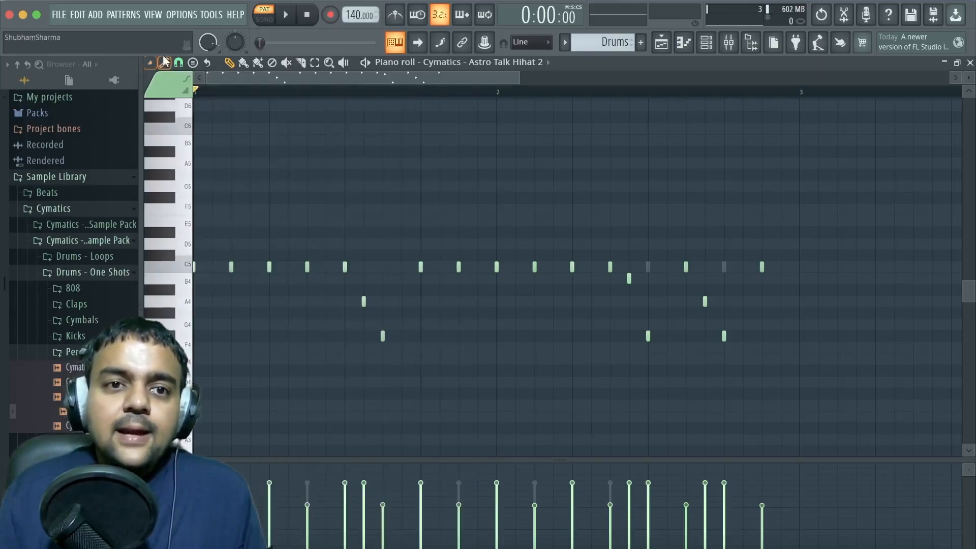
{"action": "left_click", "coordinate": [164, 61]}
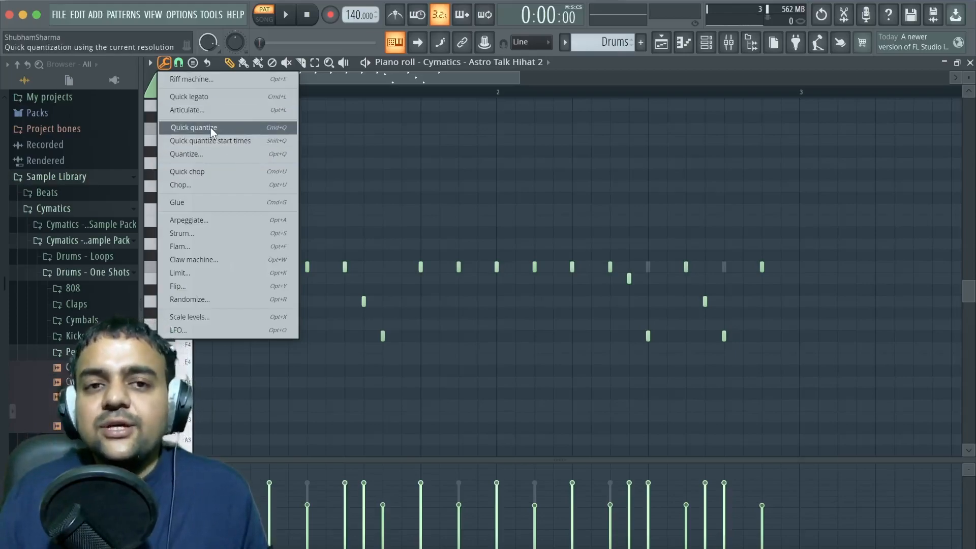
{"action": "left_click", "coordinate": [177, 62]}
{"action": "left_click", "coordinate": [177, 63]}
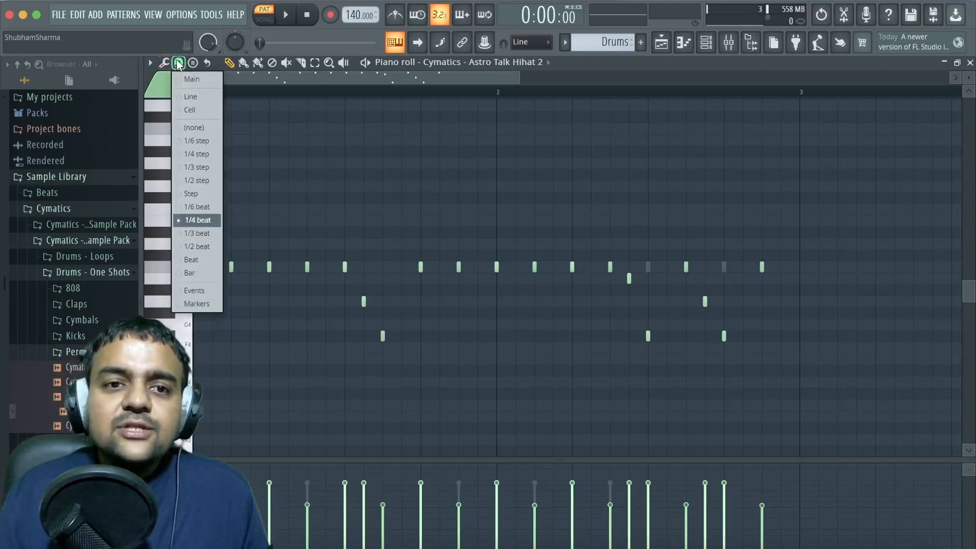
{"action": "left_click", "coordinate": [178, 63]}
{"action": "left_click", "coordinate": [177, 63]}
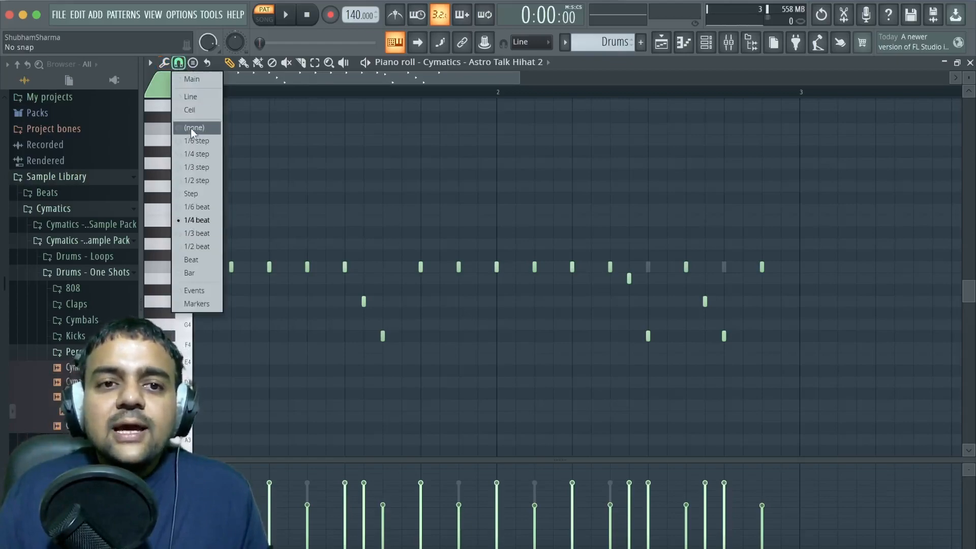
{"action": "left_click", "coordinate": [178, 63]}
{"action": "left_click", "coordinate": [178, 62]}
{"action": "left_click", "coordinate": [177, 62]}
{"action": "left_click", "coordinate": [178, 62]}
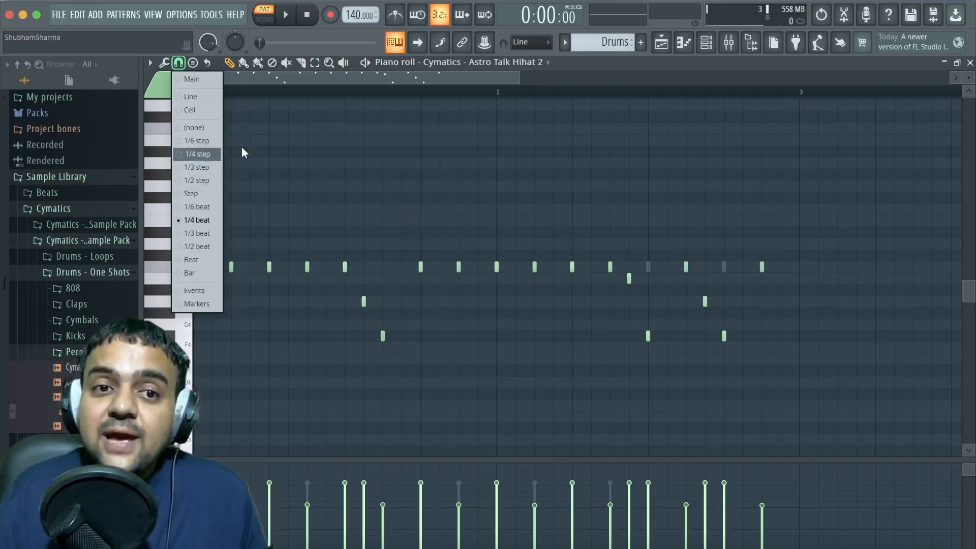
Add a hi-hat note at C5 midway between the second and third hits and raise it to F#5
{"action": "left_click", "coordinate": [198, 182]}
{"action": "left_click_drag", "start_coordinate": [518, 79], "coordinate": [312, 88]}
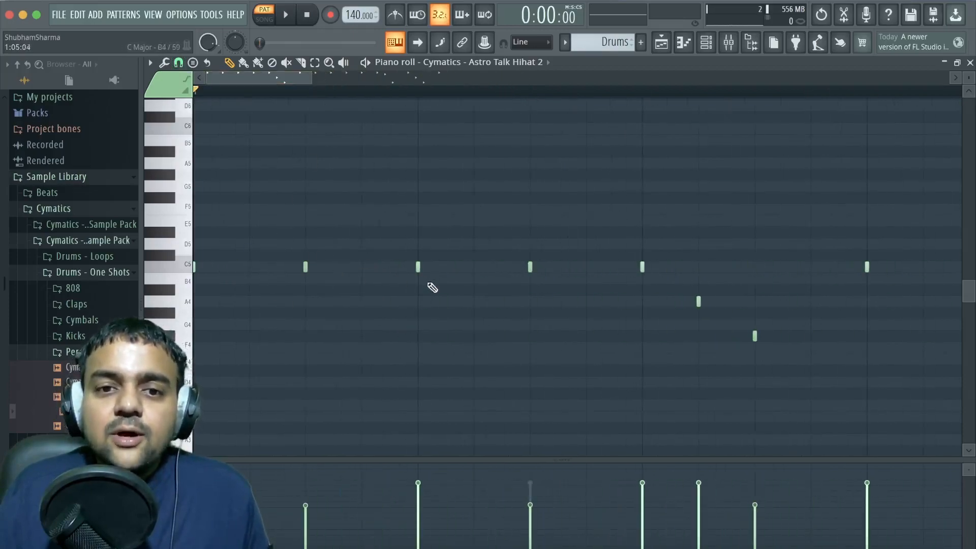
{"action": "left_click", "coordinate": [361, 266]}
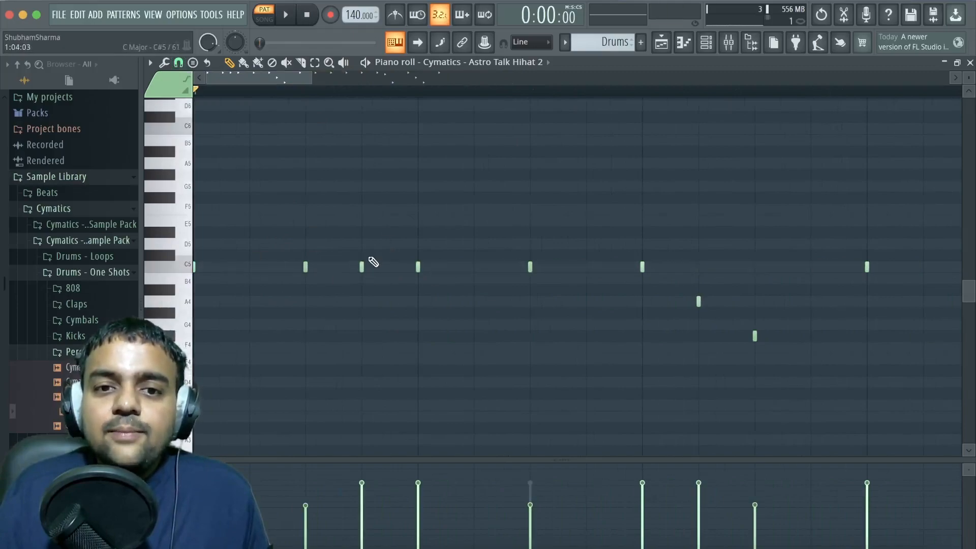
{"action": "left_click_drag", "start_coordinate": [361, 266], "coordinate": [362, 198]}
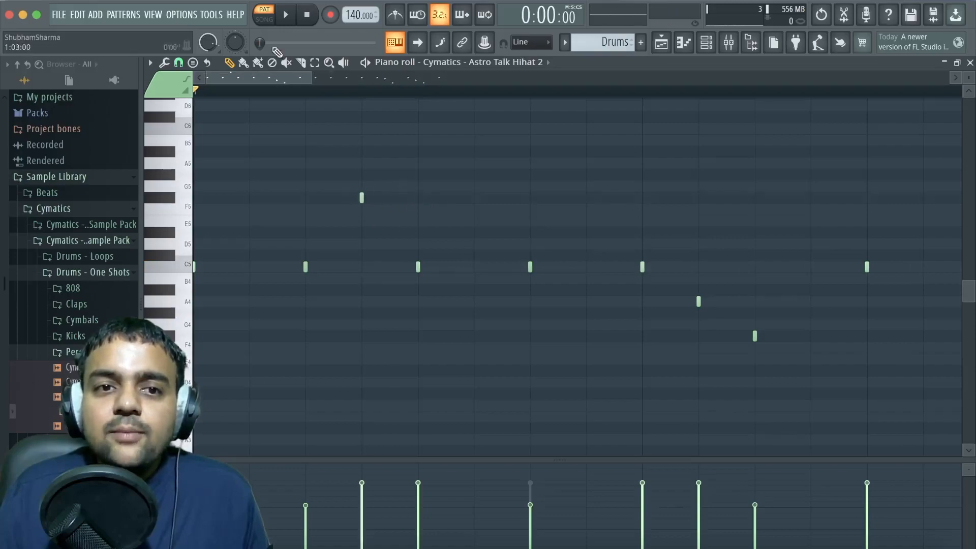
Check the snap resolution, then delete the F#5 hi-hat note and place it again at the same spot
{"action": "left_click", "coordinate": [179, 62]}
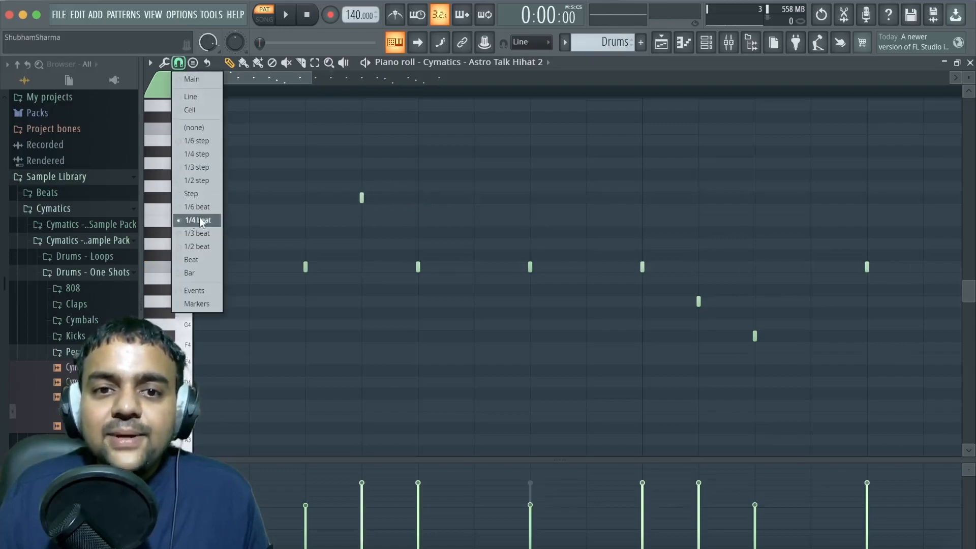
{"action": "left_click", "coordinate": [373, 201]}
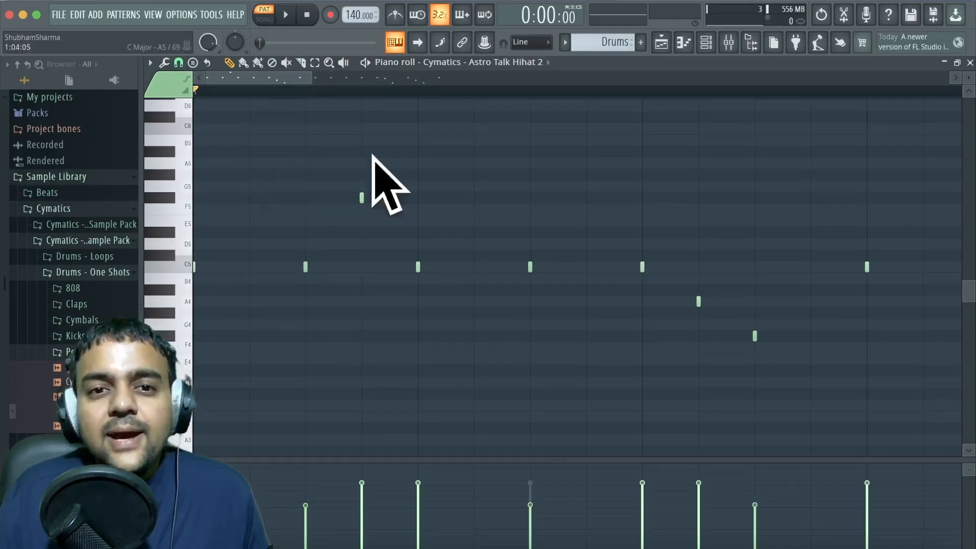
{"action": "right_click", "coordinate": [362, 196]}
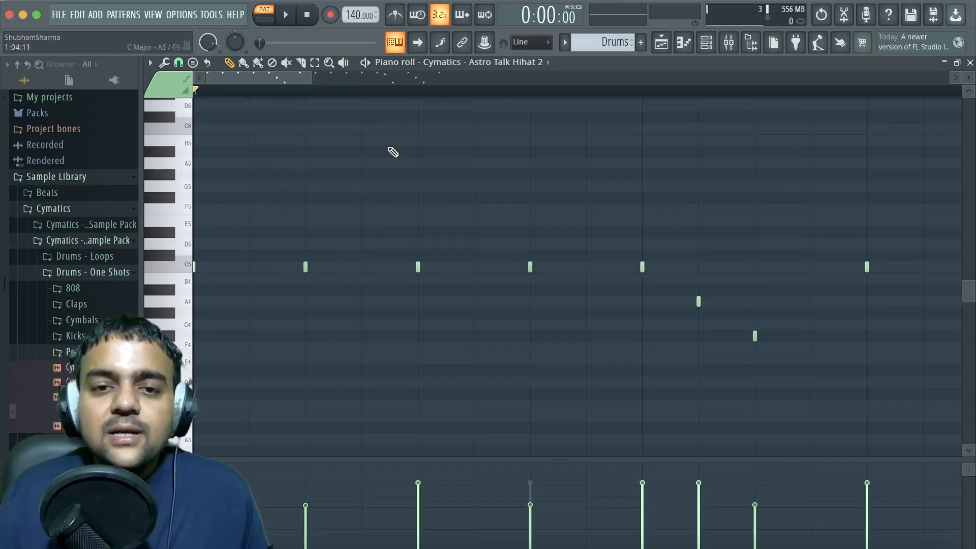
{"action": "left_click", "coordinate": [362, 198]}
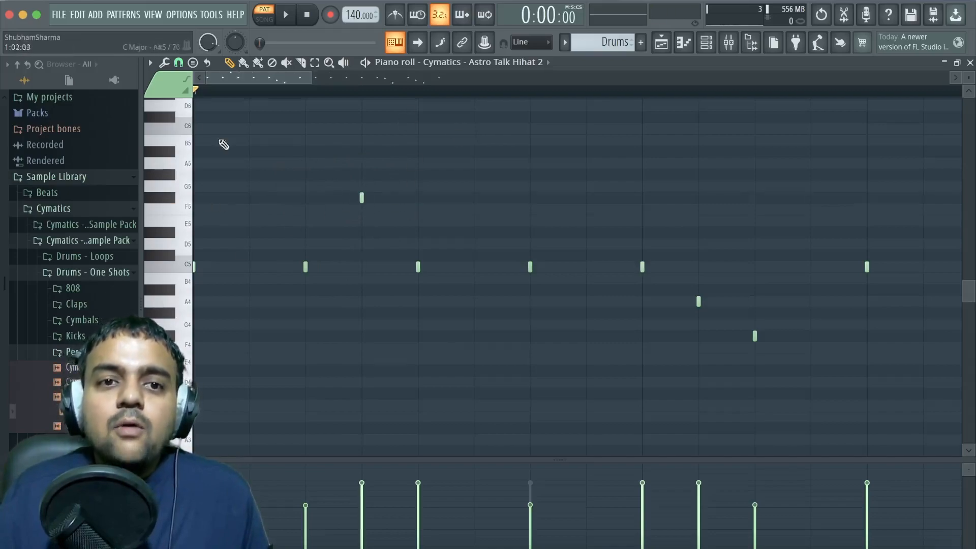
Set the piano roll snap to 1/3 beat and delete the trial hi-hat note at F#5
{"action": "left_click", "coordinate": [177, 62]}
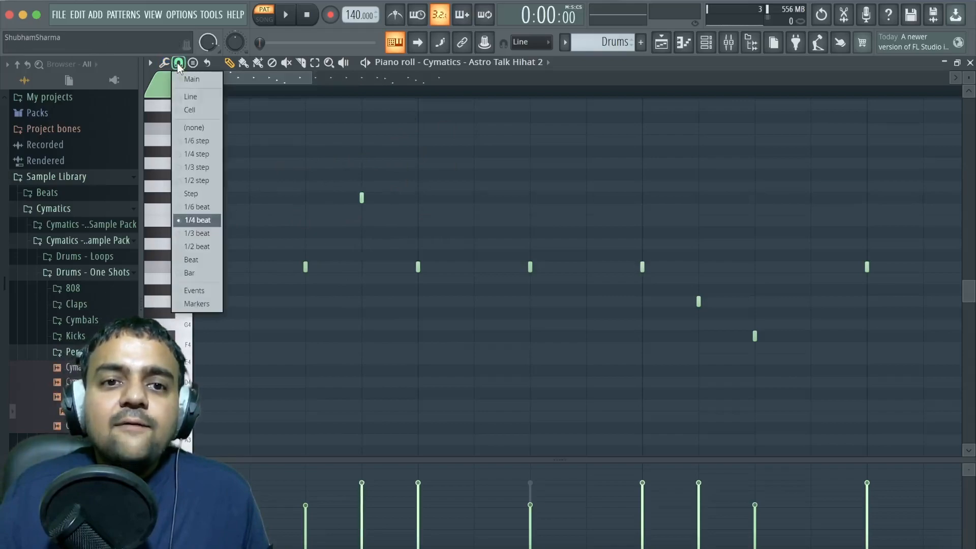
{"action": "left_click", "coordinate": [196, 233]}
{"action": "right_click", "coordinate": [362, 198]}
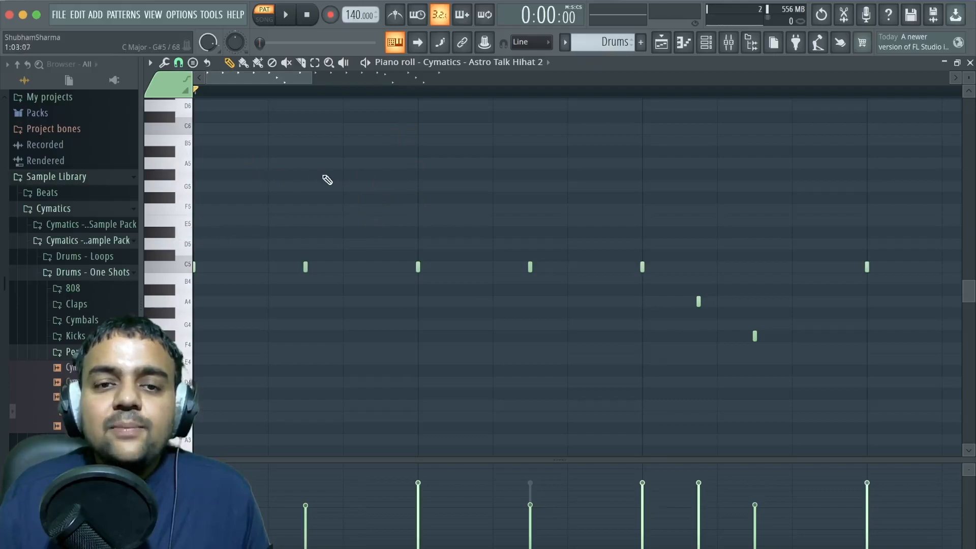
Change the piano roll snap to 1/2 beat to compare the grid, and finish with it set to Beat
{"action": "left_click", "coordinate": [178, 62]}
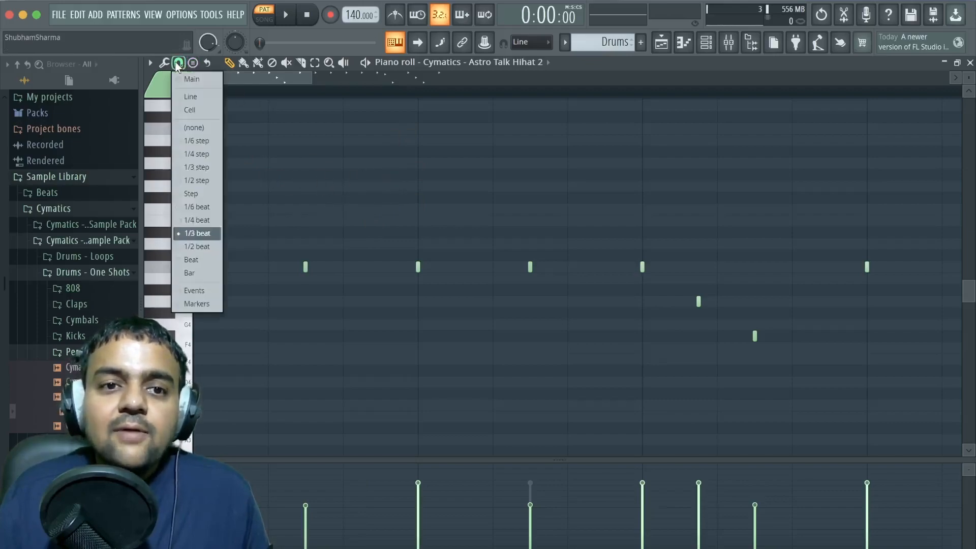
{"action": "left_click", "coordinate": [197, 245]}
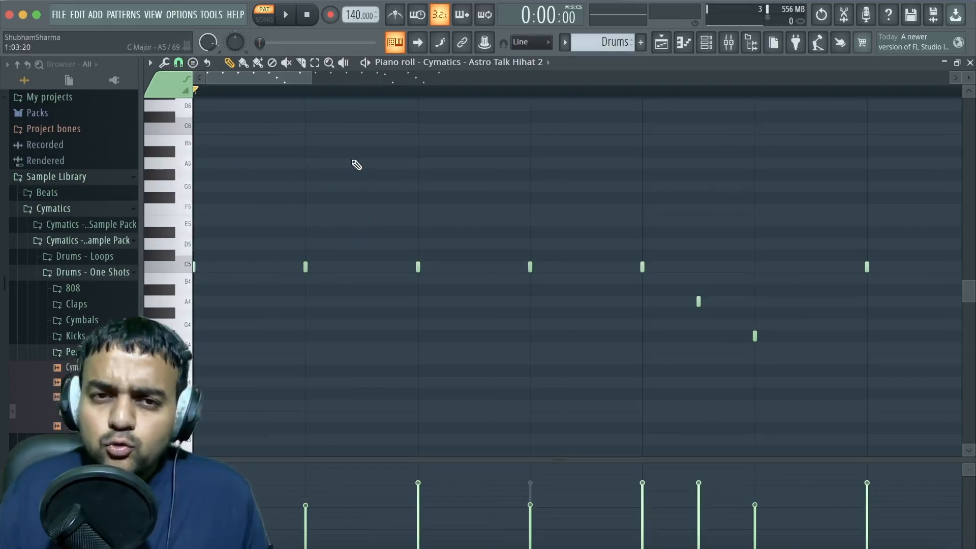
{"action": "left_click", "coordinate": [178, 63]}
{"action": "left_click", "coordinate": [194, 260]}
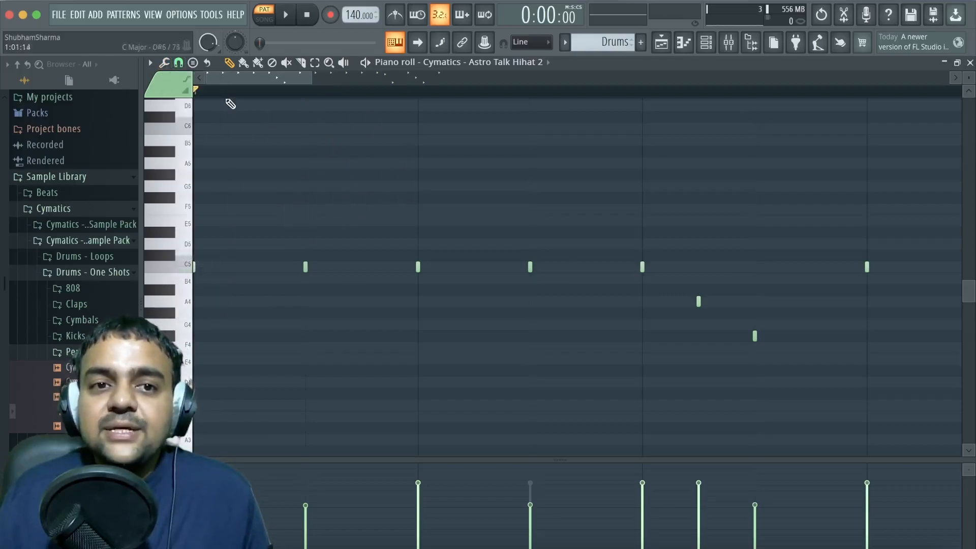
Compare progressively finer piano roll grids by setting the snap to 1/2 step, 1/4 step and finally 1/6 step
{"action": "left_click", "coordinate": [177, 62]}
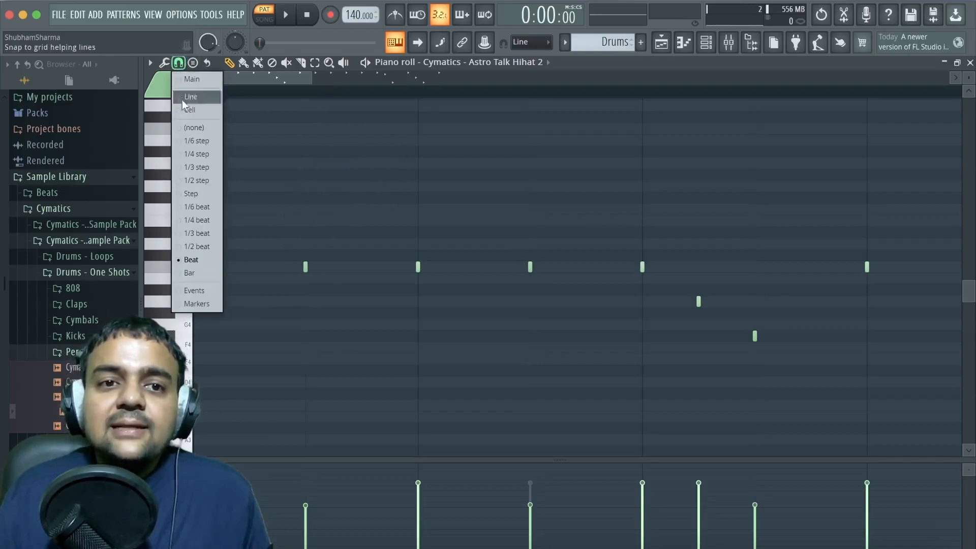
{"action": "left_click", "coordinate": [197, 180]}
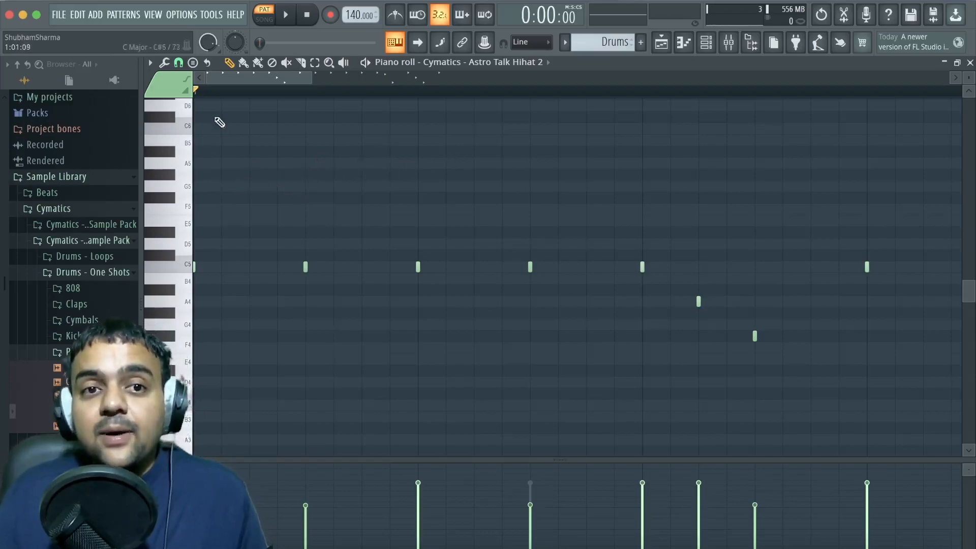
{"action": "left_click", "coordinate": [178, 62]}
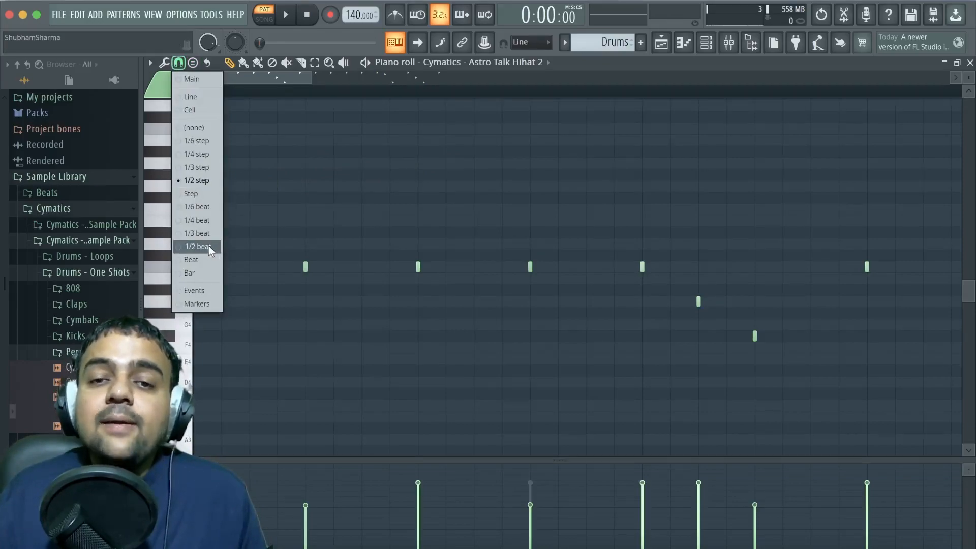
{"action": "left_click", "coordinate": [201, 155]}
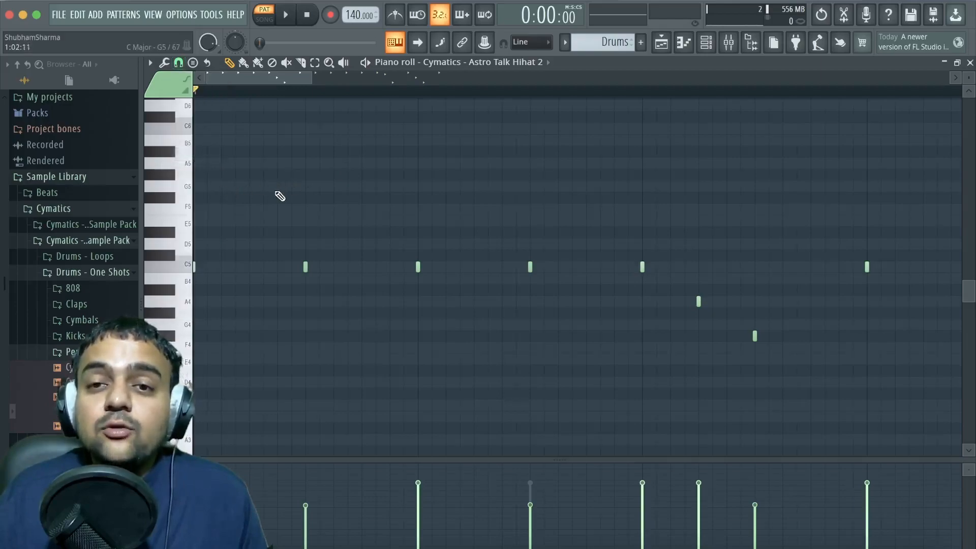
{"action": "left_click", "coordinate": [177, 62]}
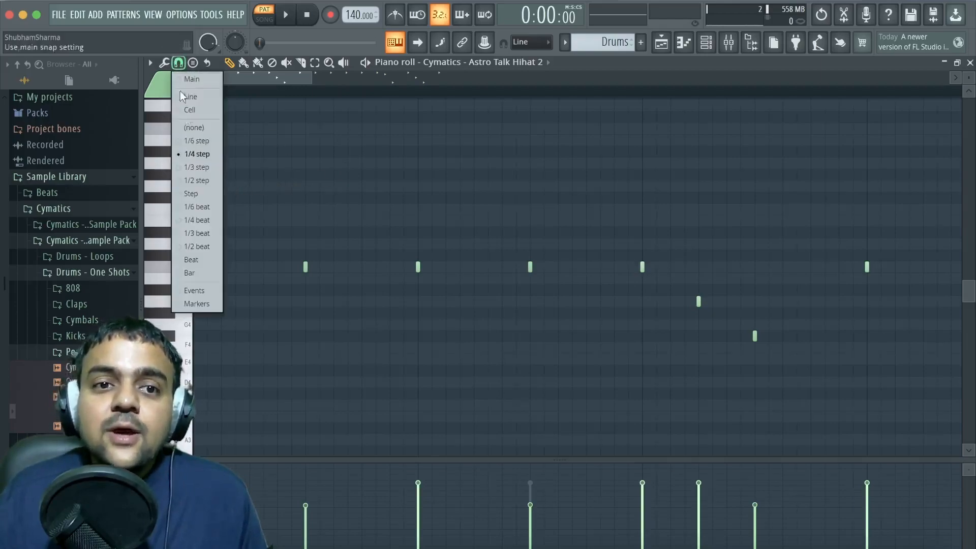
{"action": "left_click", "coordinate": [204, 144]}
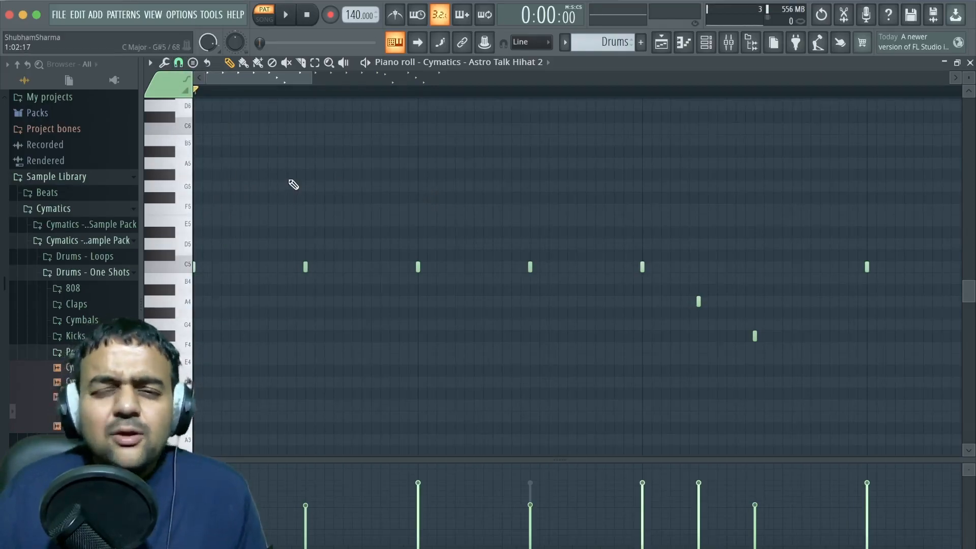
{"action": "left_click", "coordinate": [178, 63]}
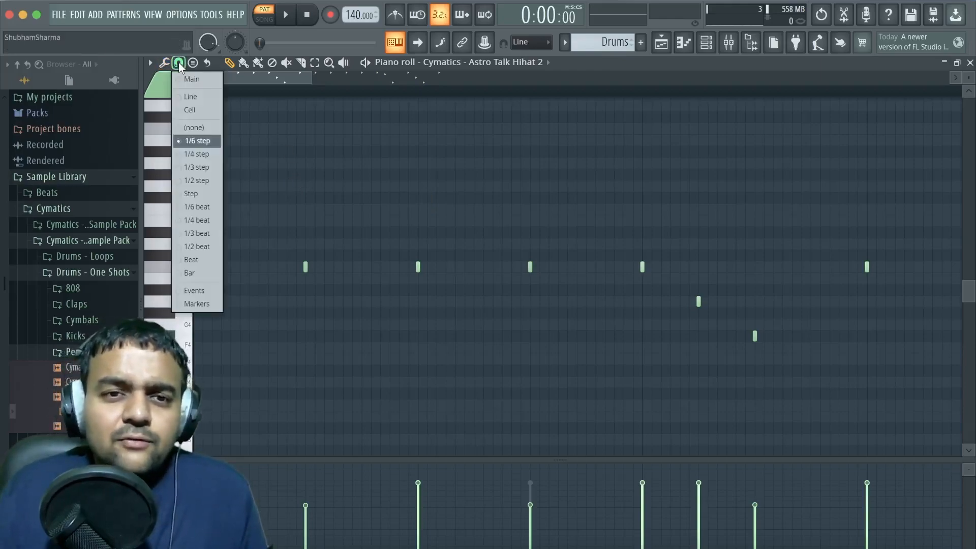
{"action": "left_click", "coordinate": [178, 62]}
{"action": "left_click", "coordinate": [178, 62]}
{"action": "left_click", "coordinate": [179, 62]}
{"action": "left_click", "coordinate": [178, 62]}
{"action": "left_click", "coordinate": [178, 62]}
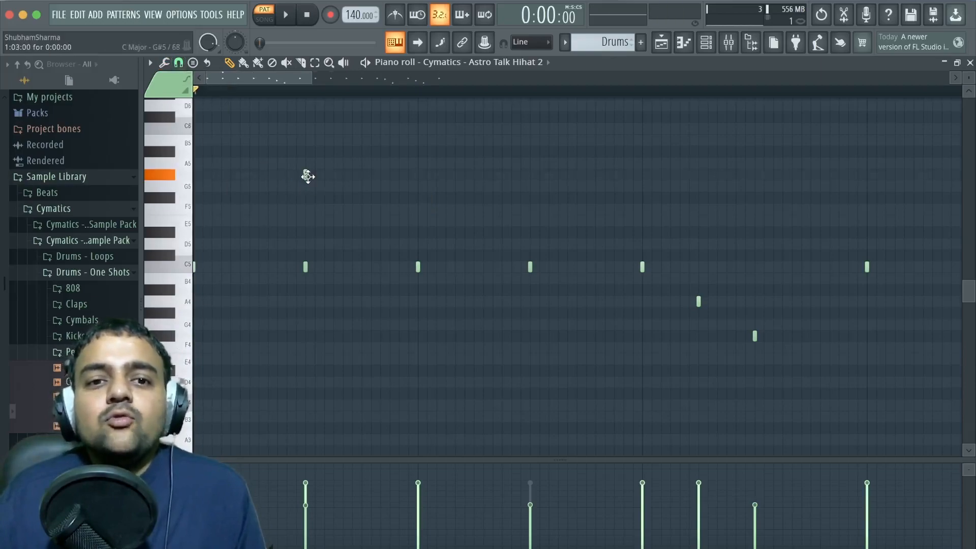
Place a trial hi-hat note at G#5 above the second hit with 1/6 step snap and raise it to A5
{"action": "left_click", "coordinate": [307, 176]}
{"action": "left_click", "coordinate": [179, 62]}
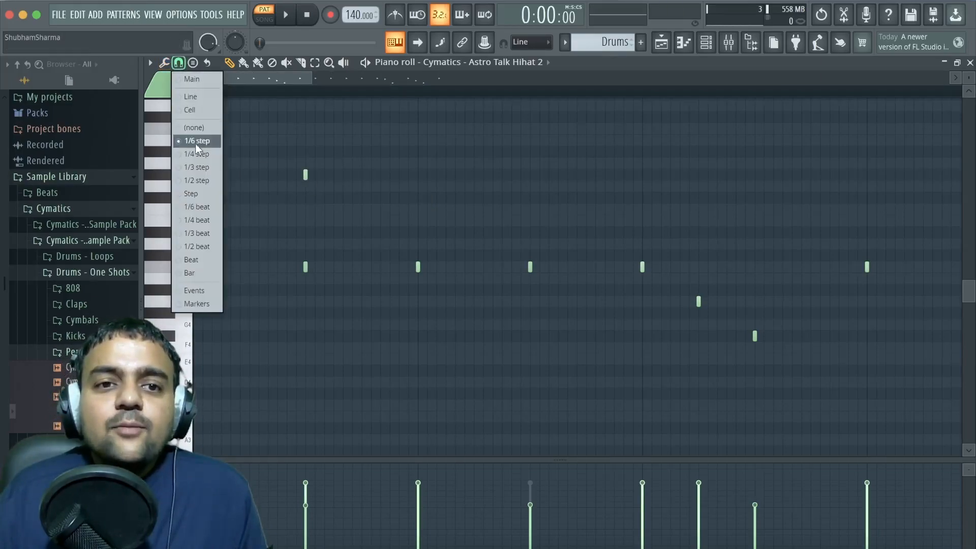
{"action": "left_click", "coordinate": [196, 142]}
{"action": "mouse_move", "coordinate": [305, 173]}
{"action": "left_mouse_down"}
{"action": "mouse_move", "coordinate": [323, 170]}
{"action": "mouse_move", "coordinate": [381, 196]}
{"action": "mouse_move", "coordinate": [340, 196]}
{"action": "mouse_move", "coordinate": [296, 163]}
{"action": "mouse_move", "coordinate": [337, 163]}
{"action": "mouse_move", "coordinate": [290, 170]}
{"action": "mouse_move", "coordinate": [403, 167]}
{"action": "mouse_move", "coordinate": [271, 171]}
{"action": "mouse_move", "coordinate": [305, 161]}
{"action": "left_mouse_up"}
Set the piano roll snap to 1/2 beat and clear the trial notes above the second hi-hat hit
{"action": "left_click", "coordinate": [179, 62]}
{"action": "left_click", "coordinate": [196, 246]}
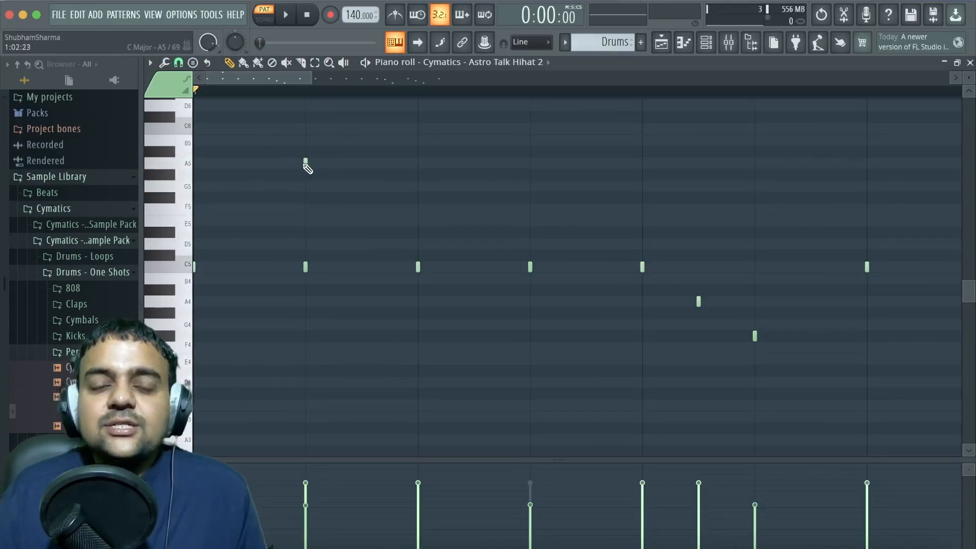
{"action": "right_click", "coordinate": [305, 163]}
{"action": "mouse_move", "coordinate": [306, 255]}
{"action": "left_mouse_down"}
{"action": "mouse_move", "coordinate": [347, 184]}
{"action": "mouse_move", "coordinate": [421, 185]}
{"action": "mouse_move", "coordinate": [306, 188]}
{"action": "left_mouse_up"}
{"action": "right_click", "coordinate": [306, 189]}
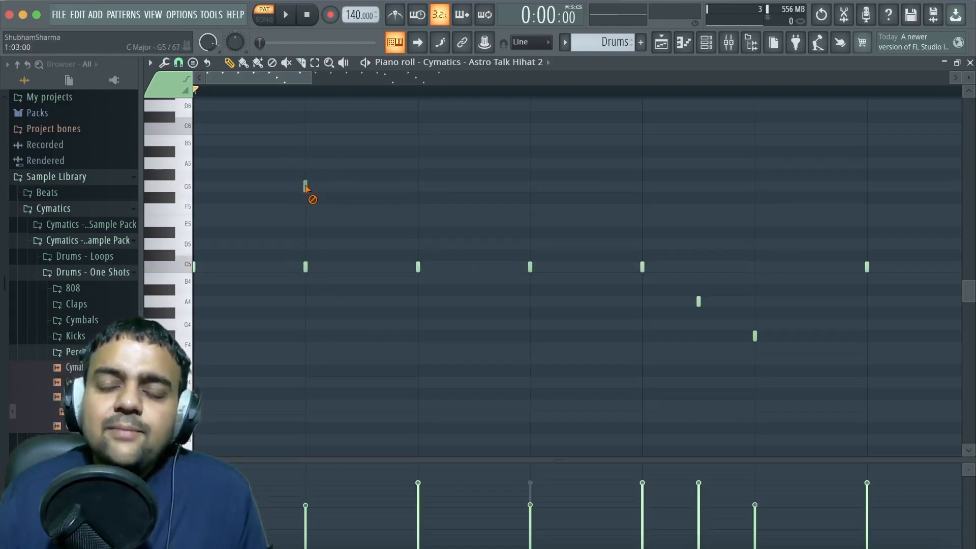
Examine the stamp presets for melodic chords, scales and percussion fills without applying one
{"action": "left_click", "coordinate": [178, 63]}
{"action": "left_click", "coordinate": [179, 63]}
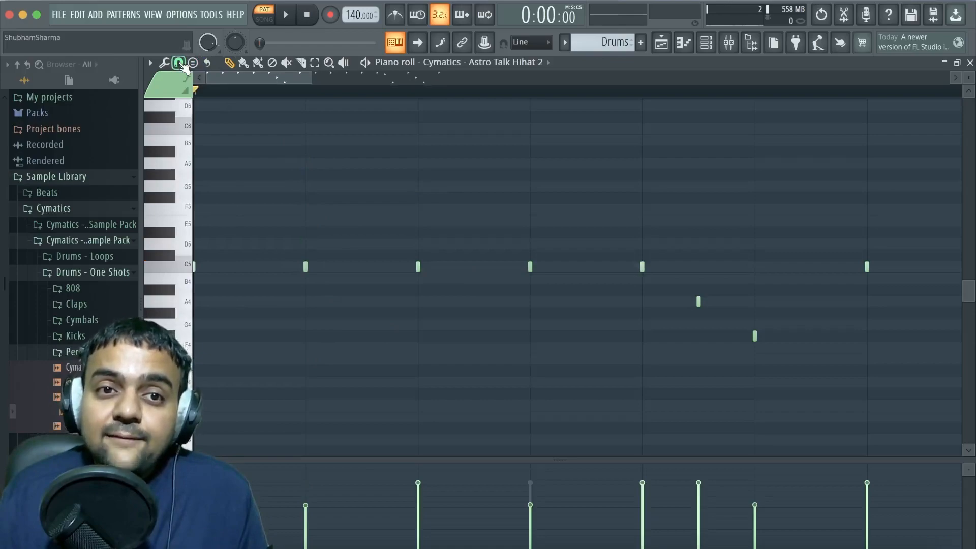
{"action": "left_click", "coordinate": [191, 63]}
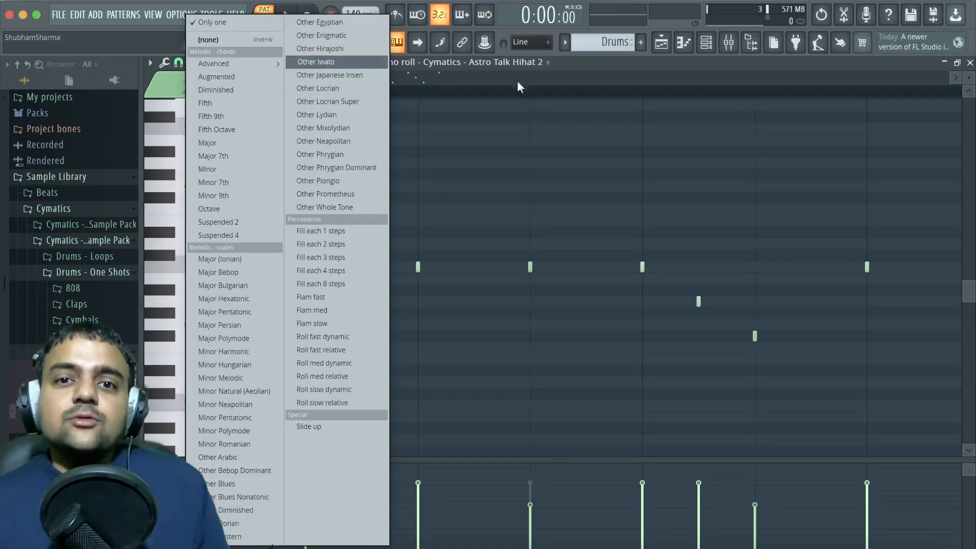
{"action": "left_click", "coordinate": [695, 66]}
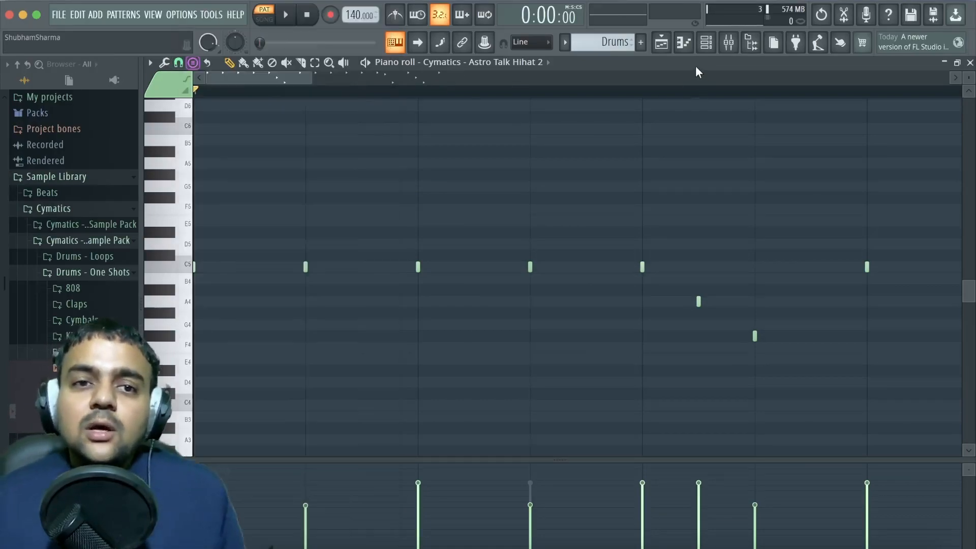
{"action": "left_click", "coordinate": [193, 63]}
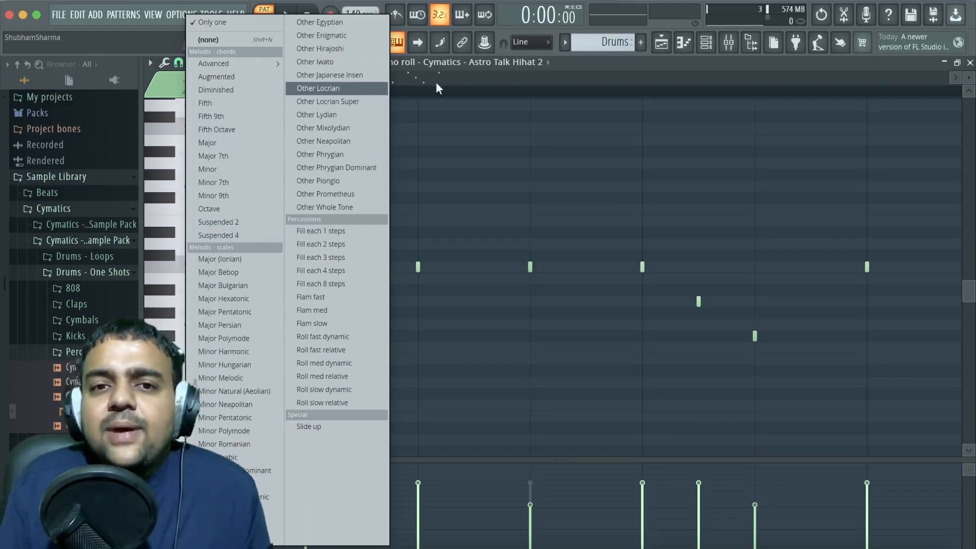
{"action": "left_click", "coordinate": [588, 57]}
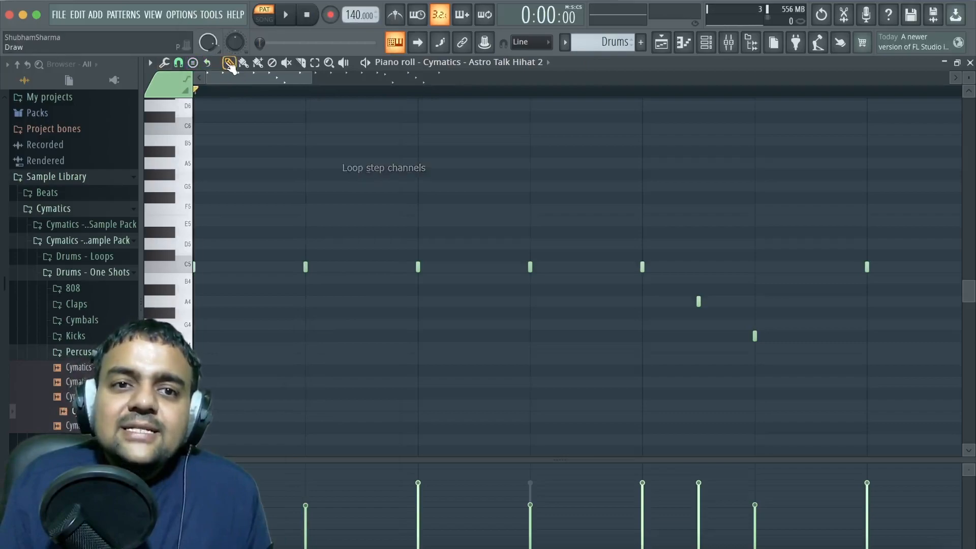
Draw trial hi-hat notes between G#5 and A#5 above the C5 hits, switching the snap to 1/4 beat after the first two
{"action": "left_click", "coordinate": [268, 163]}
{"action": "left_click", "coordinate": [485, 166]}
{"action": "left_click", "coordinate": [178, 62]}
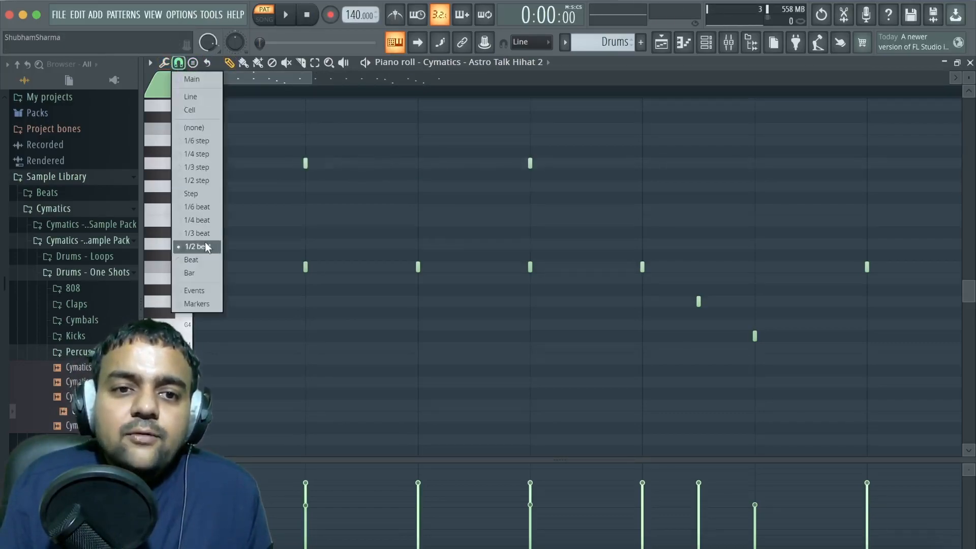
{"action": "left_click", "coordinate": [206, 218]}
{"action": "left_click", "coordinate": [415, 174]}
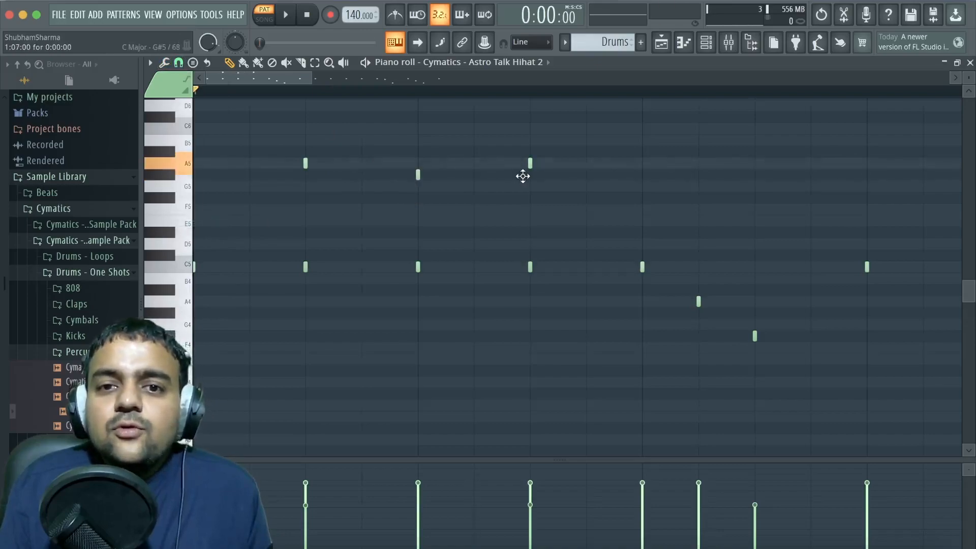
{"action": "left_click", "coordinate": [584, 175]}
{"action": "left_click", "coordinate": [642, 151]}
Delete the trial hi-hat notes above the C5 row
{"action": "right_click", "coordinate": [699, 129]}
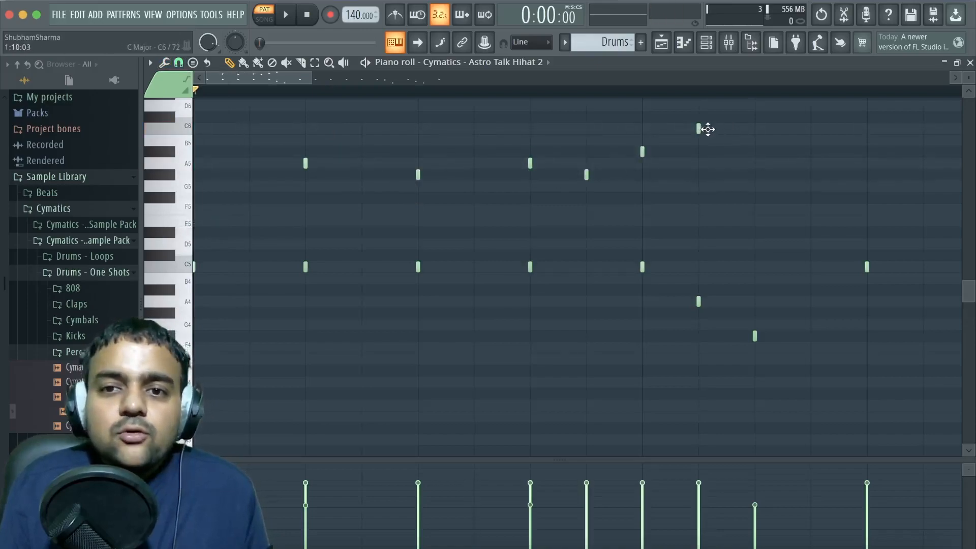
{"action": "right_click", "coordinate": [586, 174]}
{"action": "right_click", "coordinate": [530, 163]}
{"action": "right_click", "coordinate": [416, 174]}
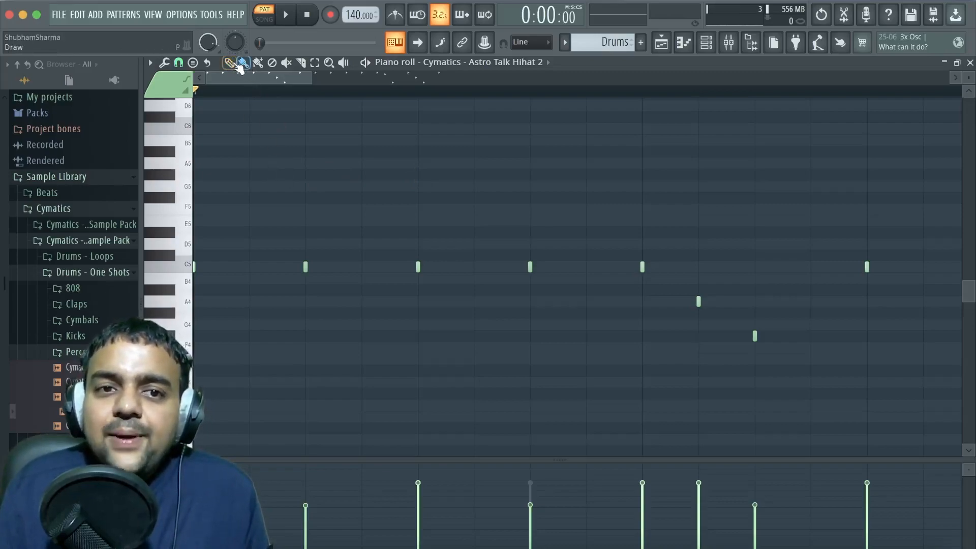
Draw a row of single C6 hi-hat notes 1/4 beat apart, then erase them
{"action": "left_click", "coordinate": [249, 128]}
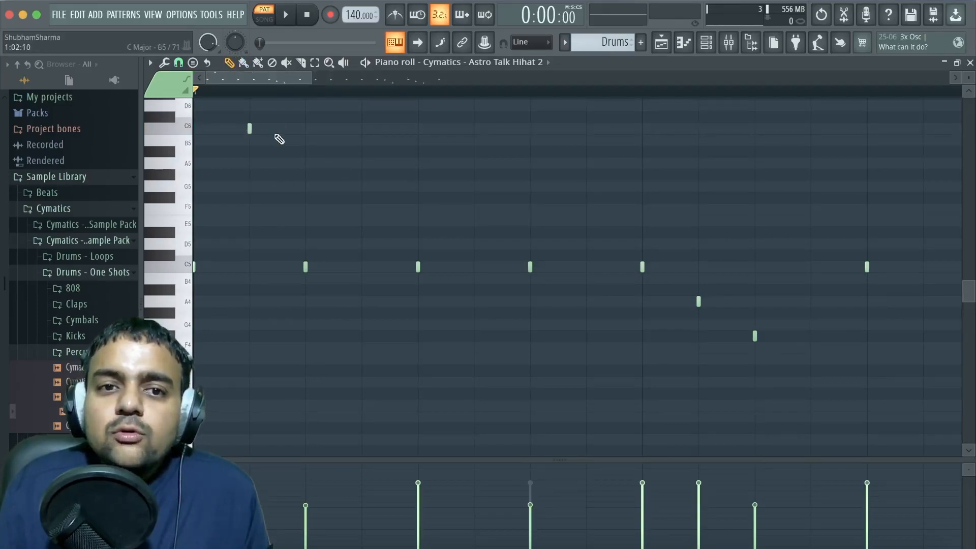
{"action": "left_click", "coordinate": [305, 128]}
{"action": "left_click", "coordinate": [362, 128]}
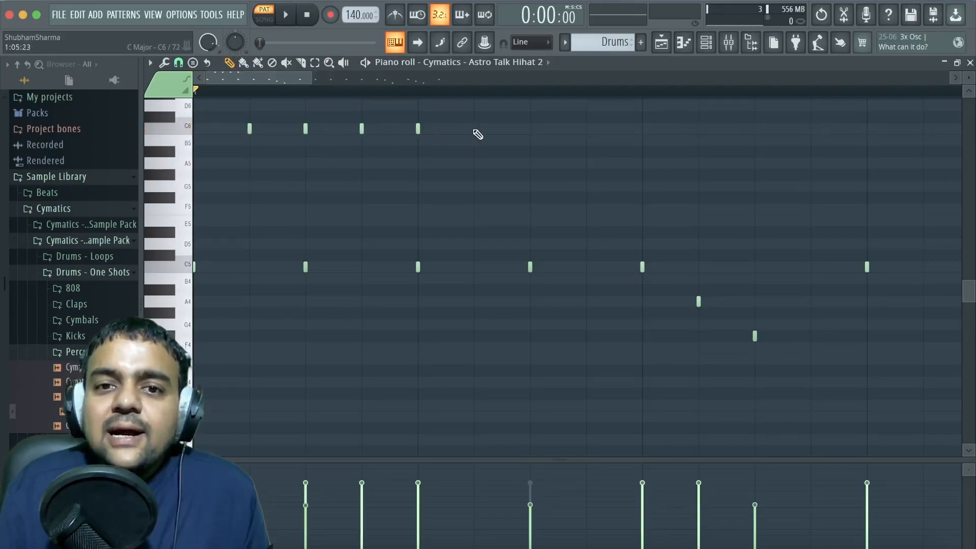
{"action": "right_click", "coordinate": [530, 129]}
{"action": "right_click", "coordinate": [474, 128]}
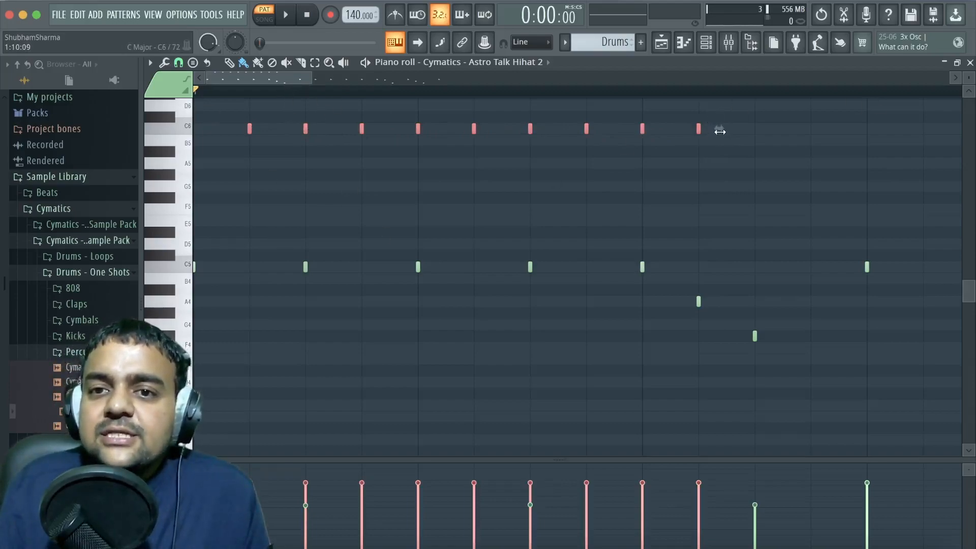
Compress the painted row of C6 hi-hat notes so it ends near the fourth C5 hit, and play the pattern
{"action": "left_click_drag", "start_coordinate": [719, 131], "coordinate": [550, 129]}
{"action": "key", "text": "space"}
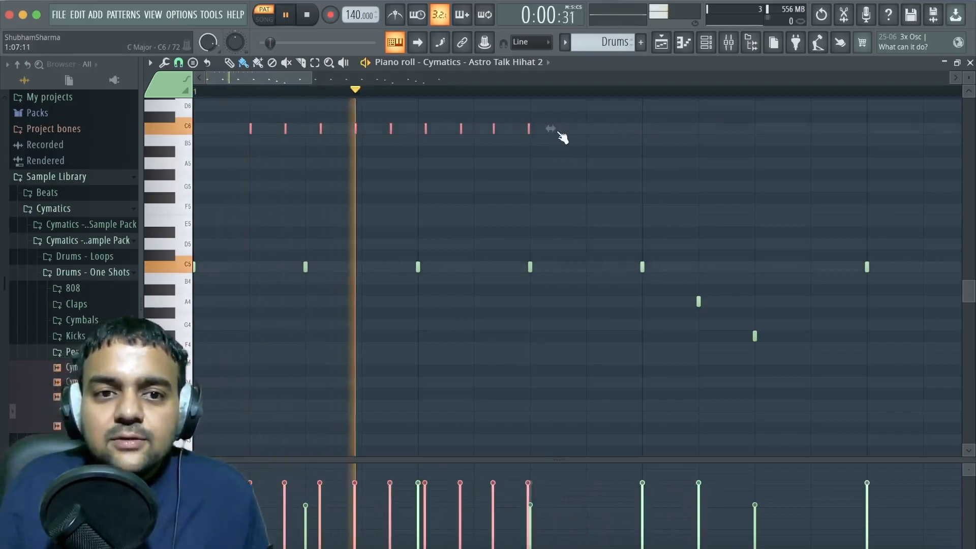
{"action": "key", "text": "space"}
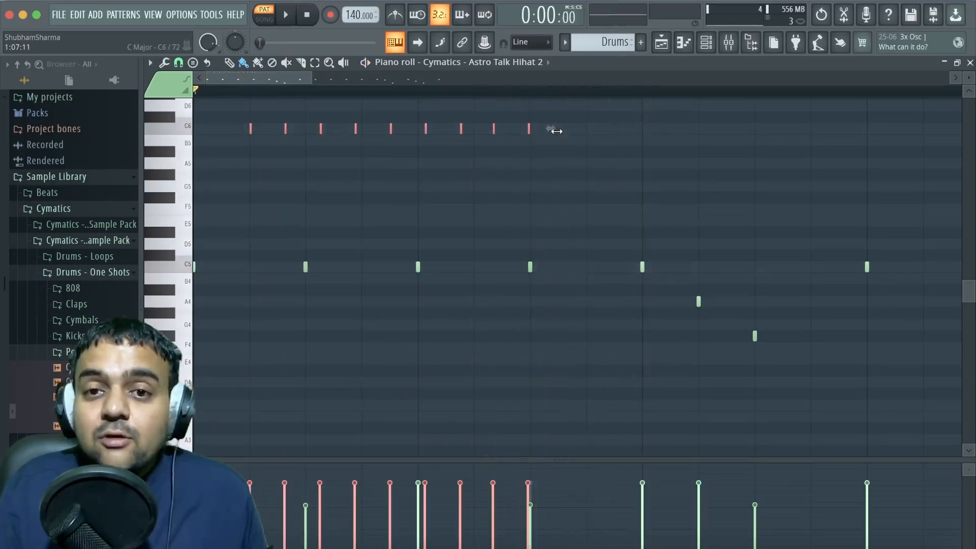
Stretch the selected C6 hi-hat row until its last note lies above the lowest hi-hat hit, and play the pattern
{"action": "left_click_drag", "start_coordinate": [550, 128], "coordinate": [774, 128]}
{"action": "key", "text": "space"}
{"action": "key", "text": "space"}
{"action": "key", "text": "space"}
{"action": "key", "text": "space"}
Move the selected hi-hat row down to D4 and stretch it past the last C5 hit while the pattern plays
{"action": "left_click_drag", "start_coordinate": [438, 128], "coordinate": [426, 295]}
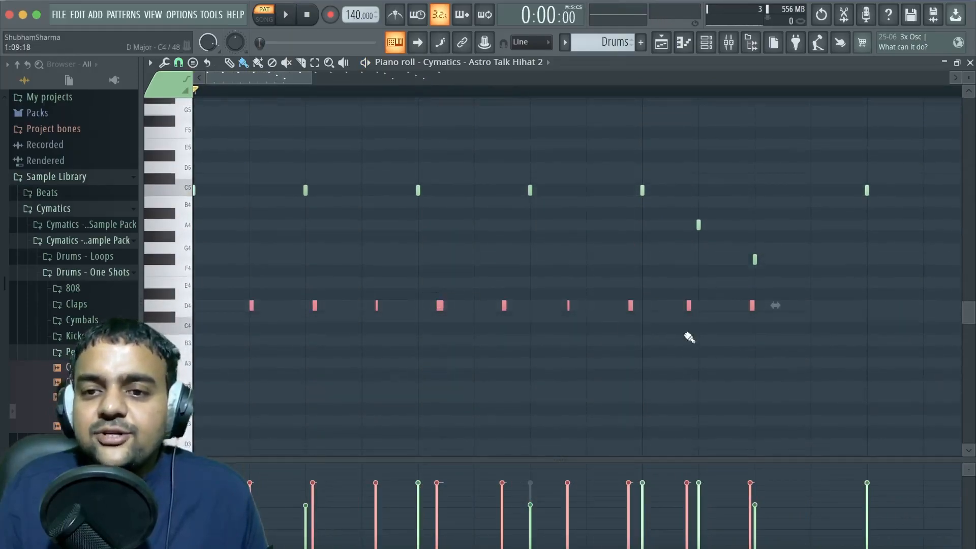
{"action": "key", "text": "space"}
{"action": "left_click_drag", "start_coordinate": [775, 305], "coordinate": [951, 304]}
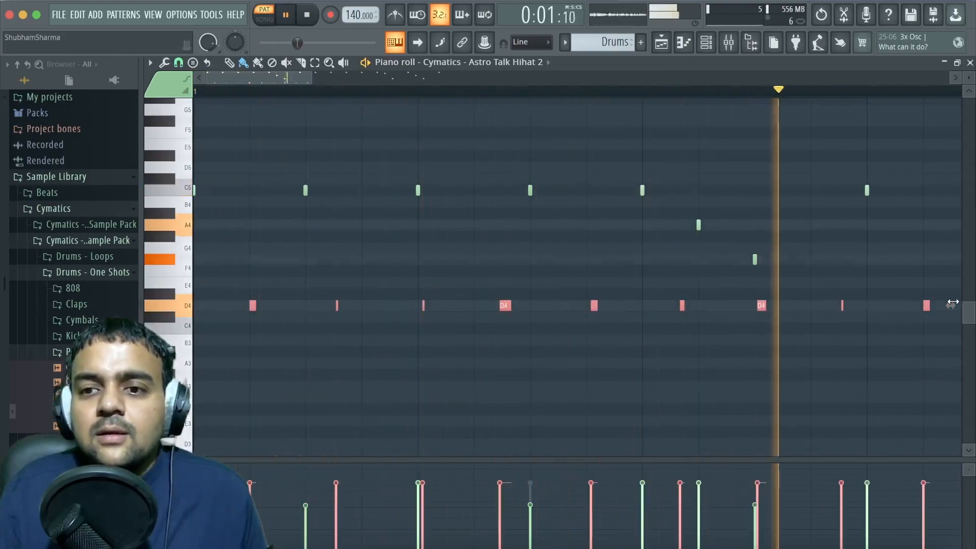
{"action": "key", "text": "space"}
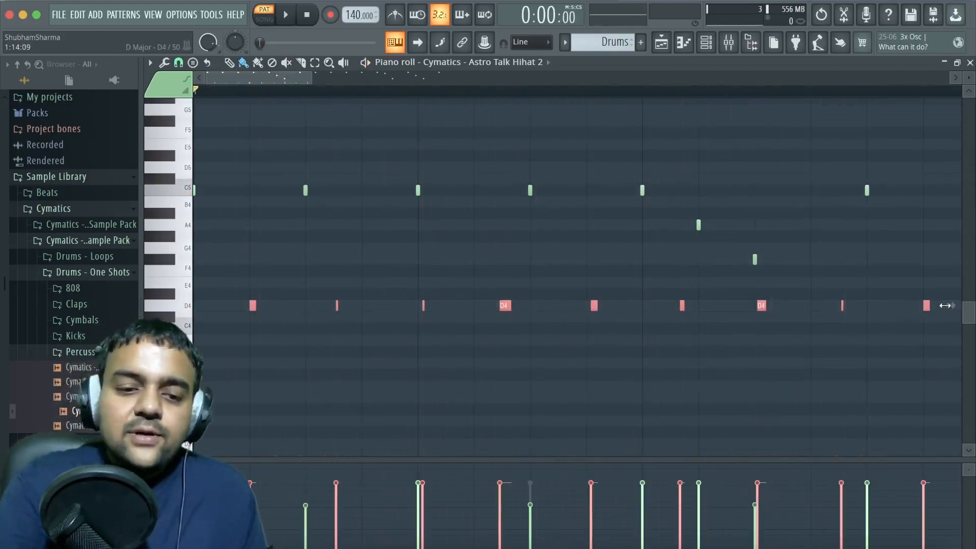
Delete the D4 hi-hat row and paint five evenly spaced notes at A#6
{"action": "key", "text": "Delete"}
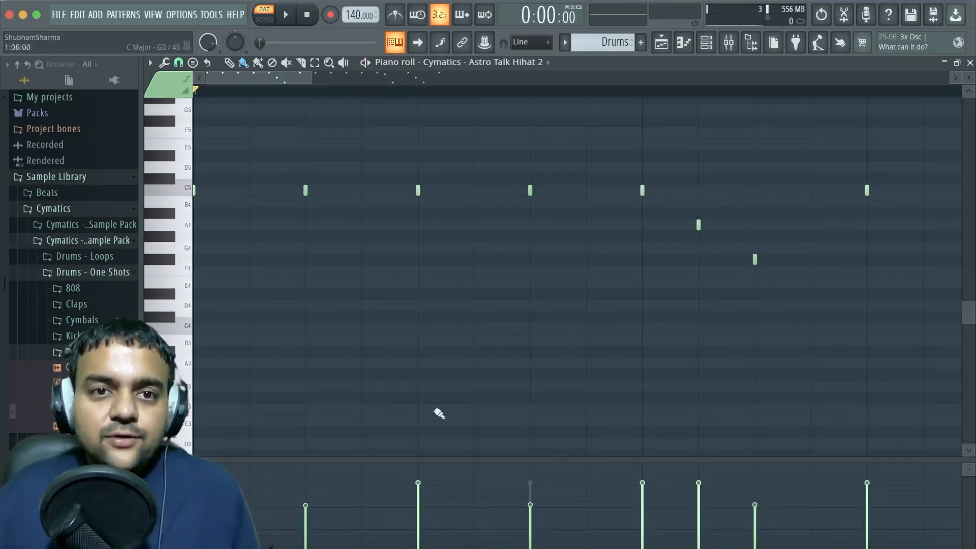
{"action": "scroll", "coordinate": [406, 407], "scroll_direction": "down", "scroll_amount": 3}
{"action": "scroll", "coordinate": [376, 421], "scroll_direction": "up", "scroll_amount": 9}
{"action": "left_click_drag", "start_coordinate": [363, 178], "coordinate": [610, 178]}
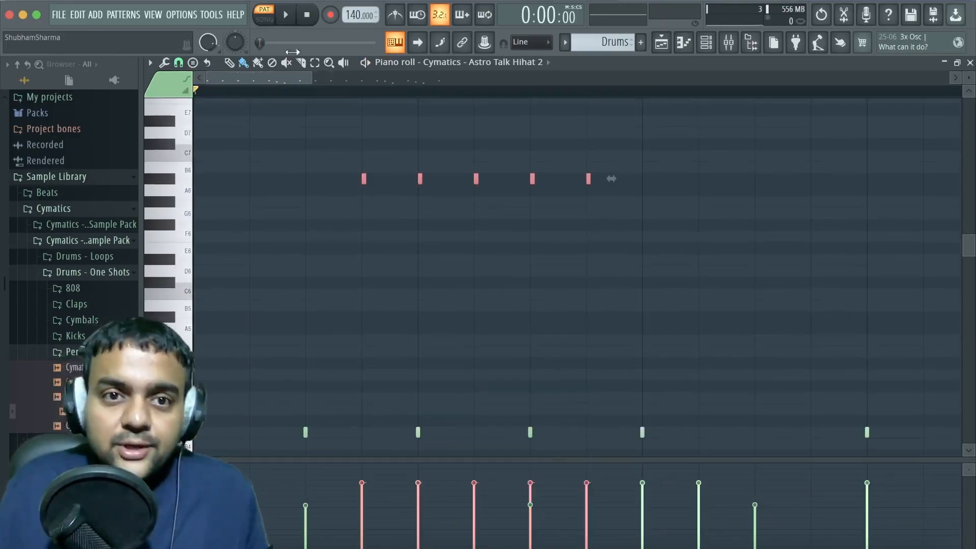
Paint five back-to-back notes at A6 and six at F6 with the drum sequencer Paint tool, starting at the third hit
{"action": "left_click", "coordinate": [260, 65]}
{"action": "left_click_drag", "start_coordinate": [421, 190], "coordinate": [665, 202]}
{"action": "left_click_drag", "start_coordinate": [428, 237], "coordinate": [721, 240]}
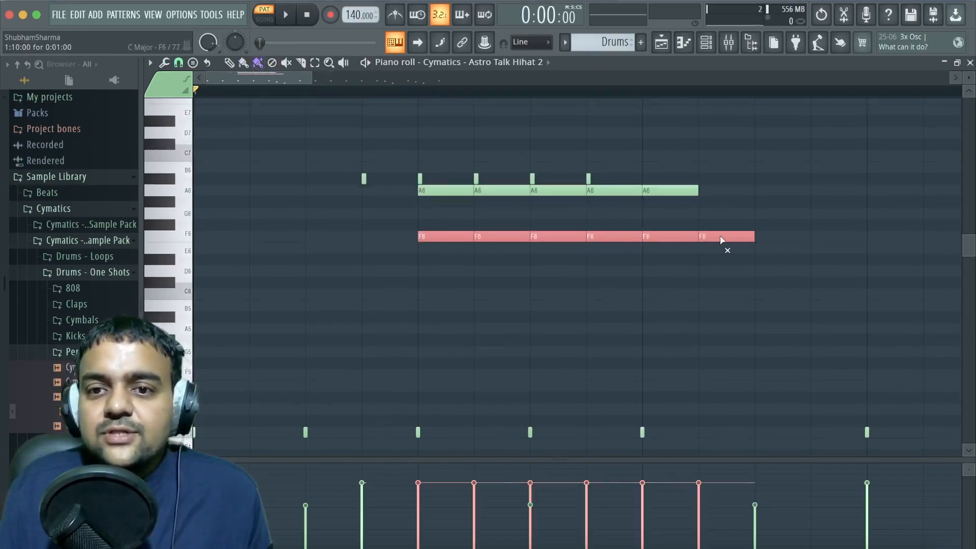
Delete all the painted trial notes at F6, A6 and A#6
{"action": "right_click", "coordinate": [721, 240]}
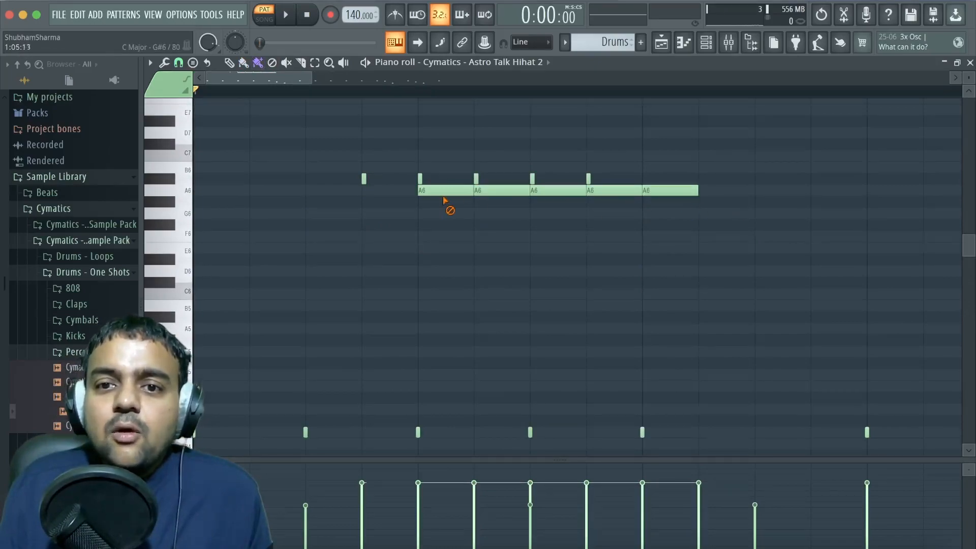
{"action": "right_click", "coordinate": [519, 189]}
{"action": "right_click", "coordinate": [581, 196]}
{"action": "right_click", "coordinate": [621, 196]}
{"action": "right_click", "coordinate": [645, 192]}
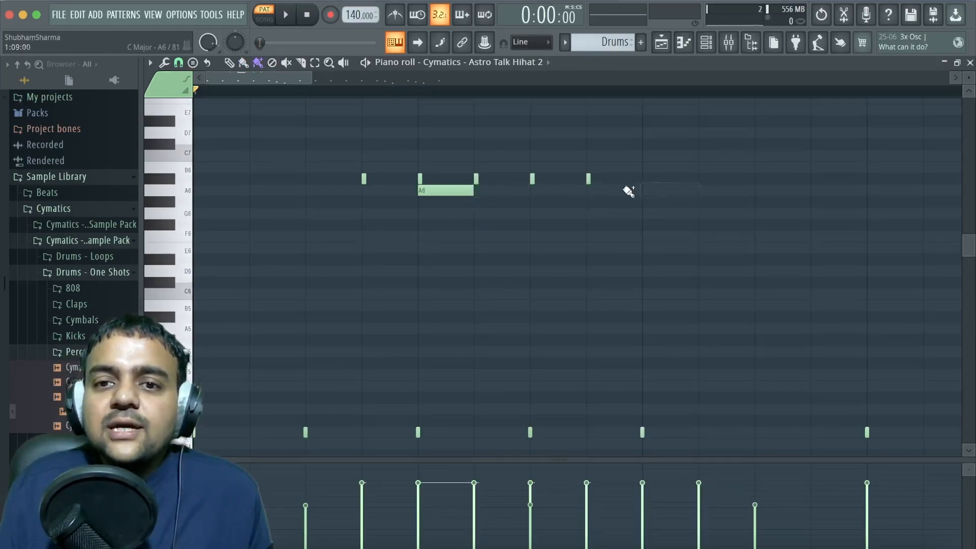
{"action": "right_click", "coordinate": [455, 189]}
{"action": "right_click", "coordinate": [475, 180]}
{"action": "right_click", "coordinate": [532, 180]}
{"action": "right_click", "coordinate": [588, 181]}
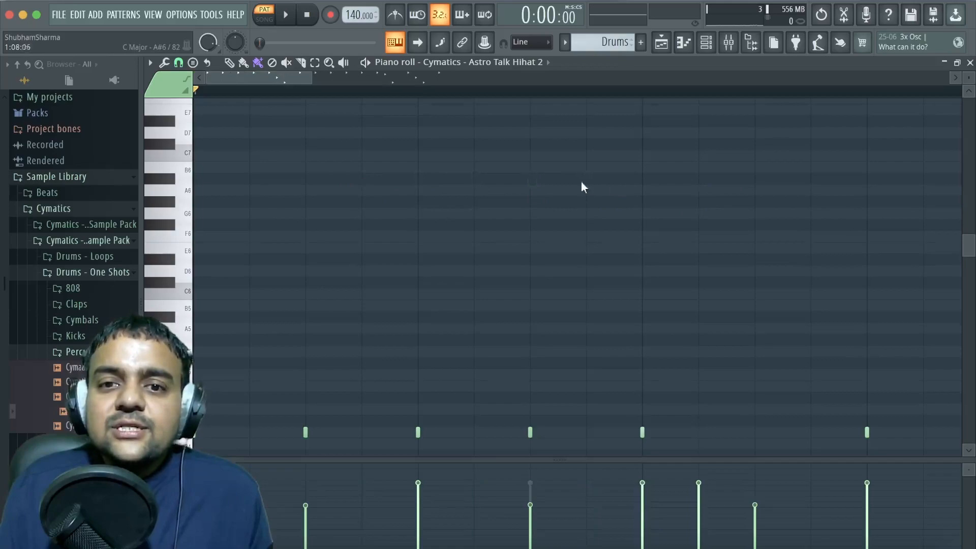
{"action": "left_click_drag", "start_coordinate": [309, 79], "coordinate": [273, 80]}
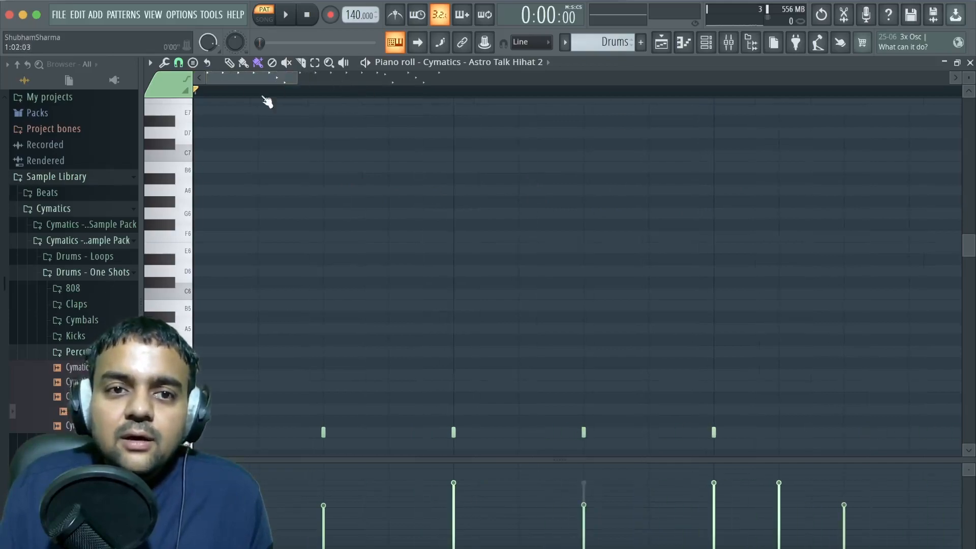
Try the 1/6 beat snap and set the piano roll snap to 1/2 beat
{"action": "left_click", "coordinate": [178, 62]}
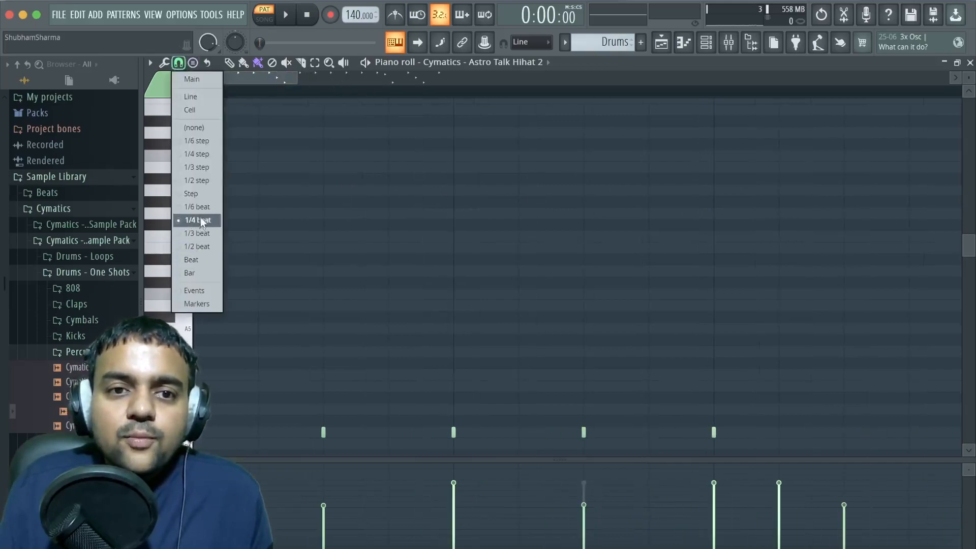
{"action": "left_click", "coordinate": [200, 208]}
{"action": "mouse_move", "coordinate": [207, 168]}
{"action": "left_mouse_down"}
{"action": "mouse_move", "coordinate": [422, 173]}
{"action": "mouse_move", "coordinate": [232, 167]}
{"action": "mouse_move", "coordinate": [202, 191]}
{"action": "mouse_move", "coordinate": [777, 191]}
{"action": "mouse_move", "coordinate": [216, 170]}
{"action": "left_mouse_up"}
{"action": "left_click", "coordinate": [178, 62]}
{"action": "left_click", "coordinate": [194, 246]}
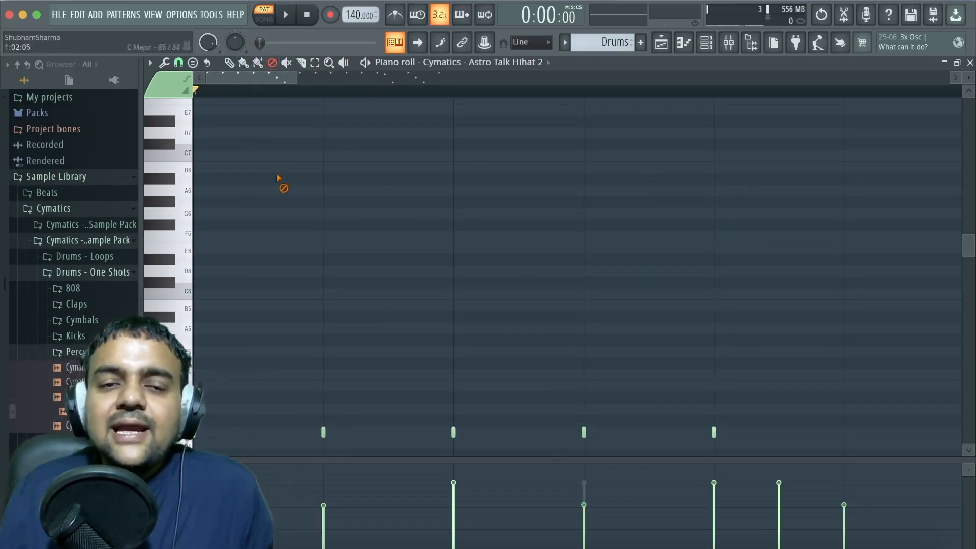
Place four trial notes at G6, G#6, G6 and G6 from the third hit onward, and mute the first three
{"action": "left_click", "coordinate": [456, 213]}
{"action": "left_click", "coordinate": [586, 202]}
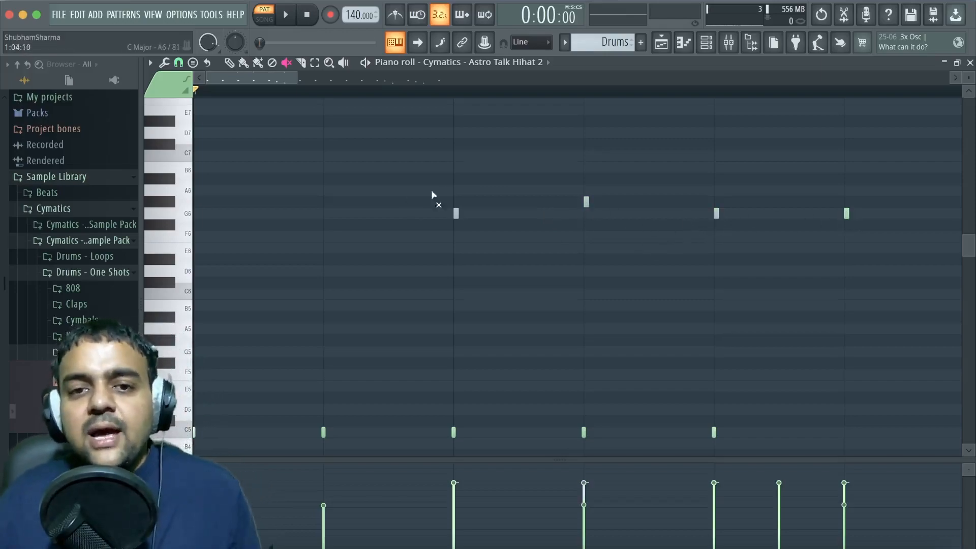
Play the pattern repeatedly from the third hit to listen to how the muted trial notes behave
{"action": "left_click", "coordinate": [457, 91]}
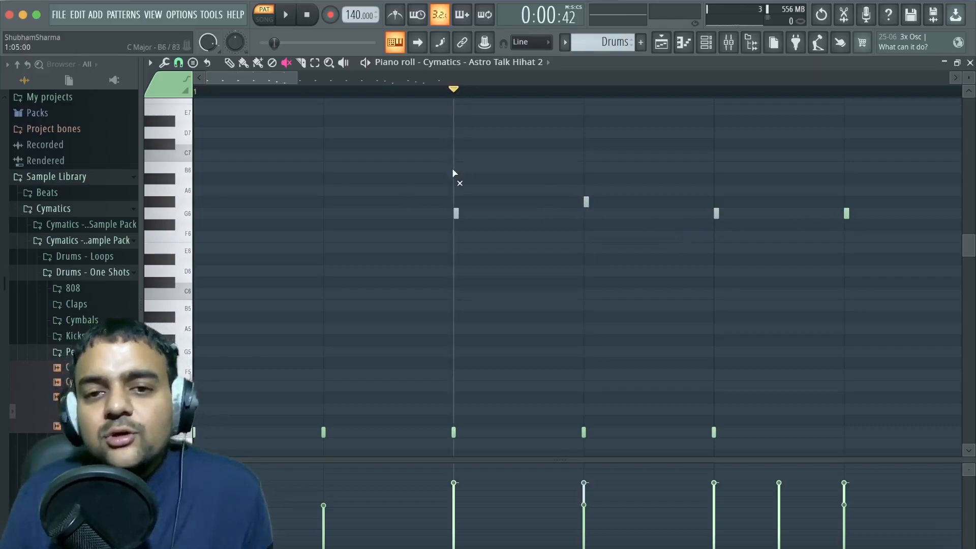
{"action": "key", "text": "space"}
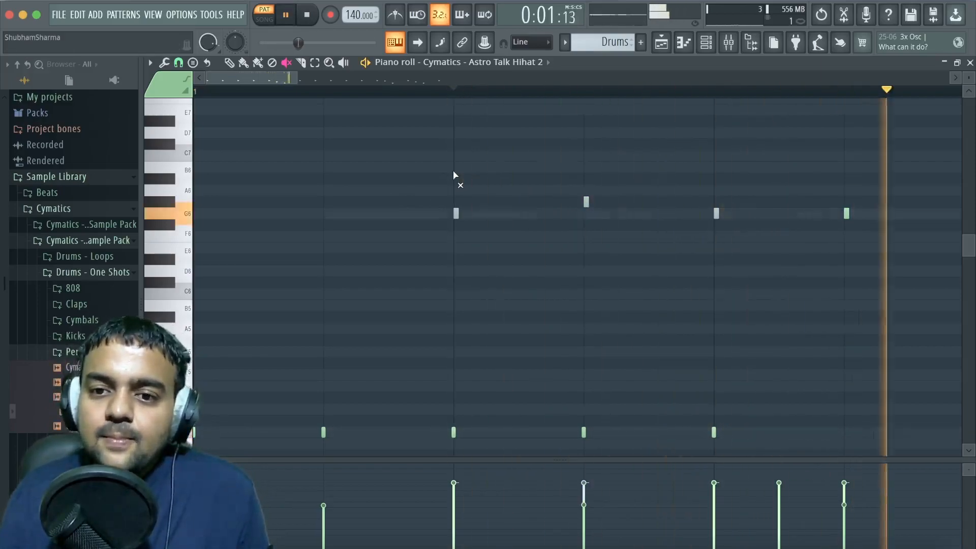
{"action": "key", "text": "space"}
{"action": "key", "text": "space"}
{"action": "key", "text": "space"}
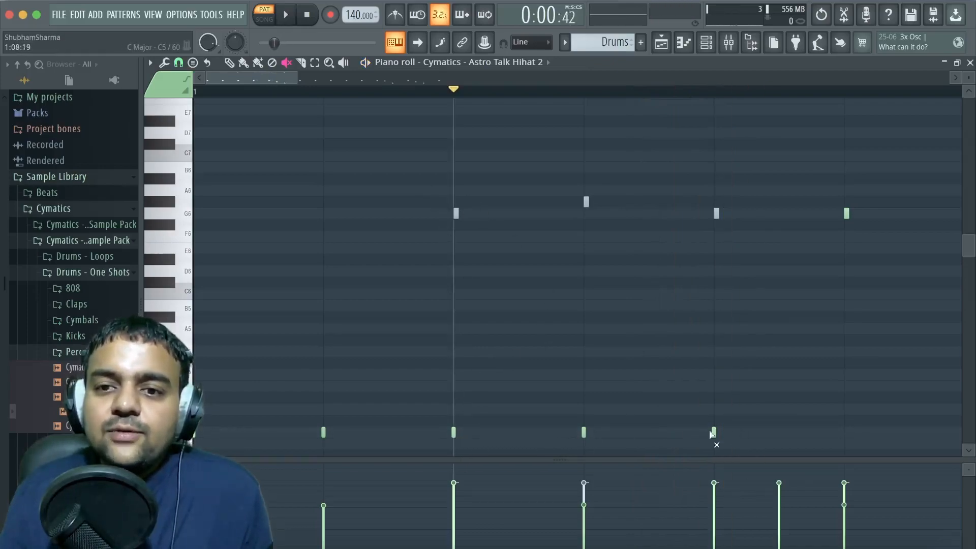
{"action": "key", "text": "space"}
{"action": "key", "text": "space"}
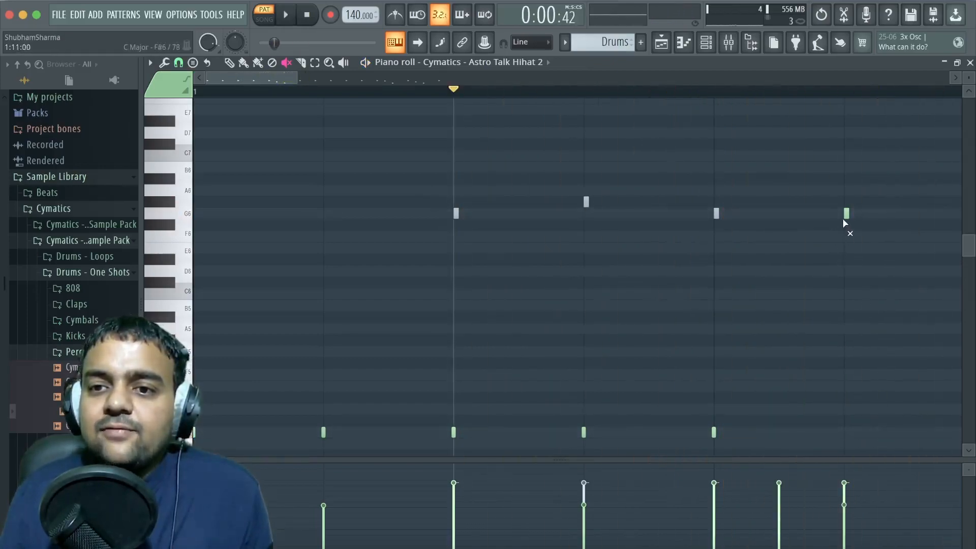
{"action": "key", "text": "space"}
{"action": "key", "text": "space"}
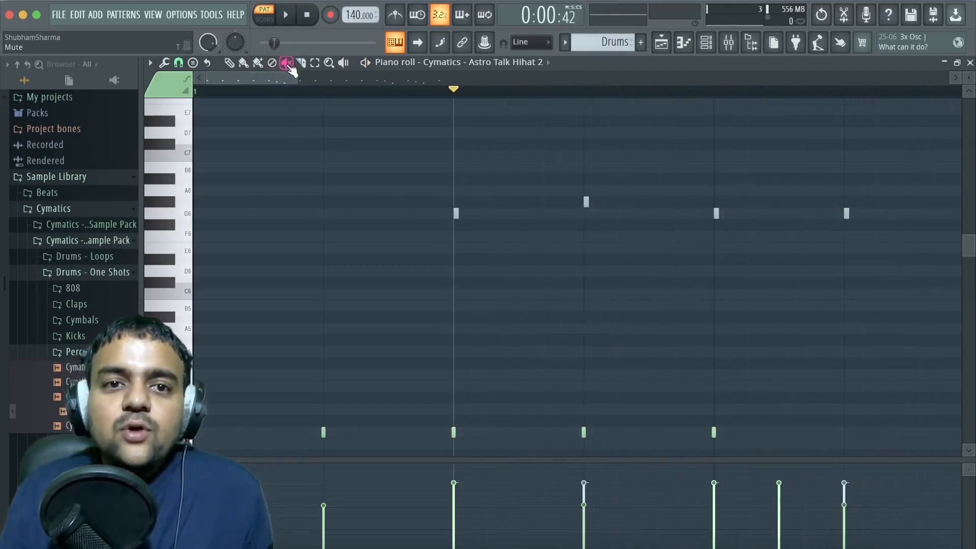
Delete and restore the first G6 trial note, and unmute all four trial notes
{"action": "right_click", "coordinate": [456, 214]}
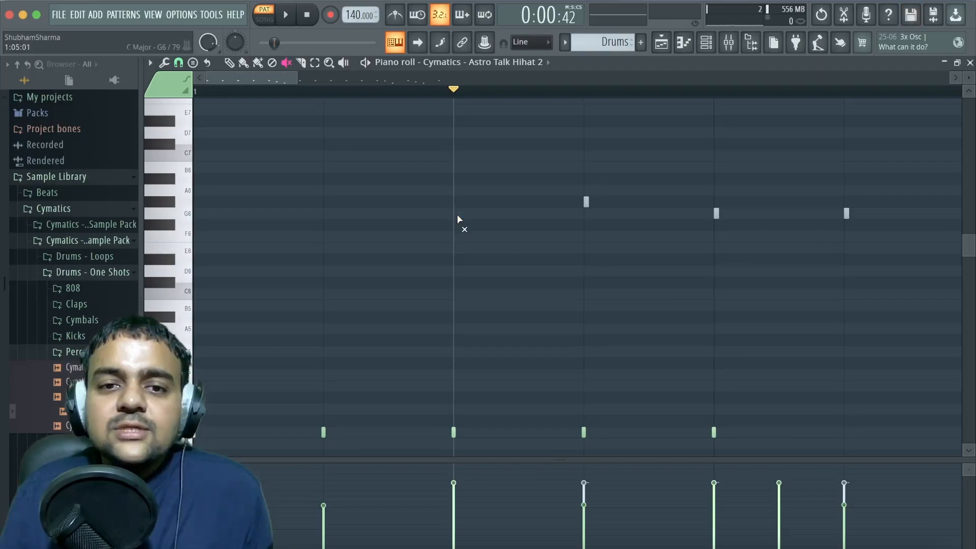
{"action": "left_click", "coordinate": [455, 214]}
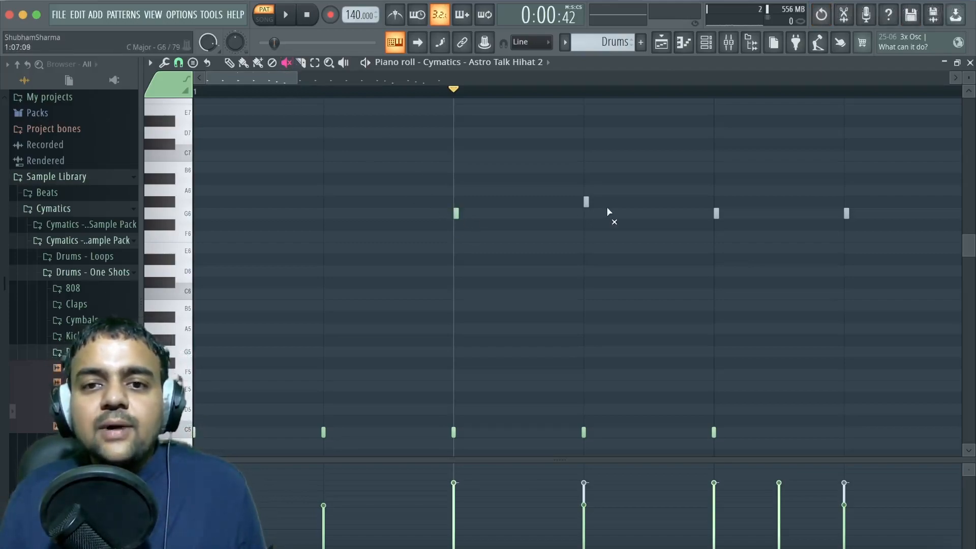
{"action": "left_click", "coordinate": [587, 202]}
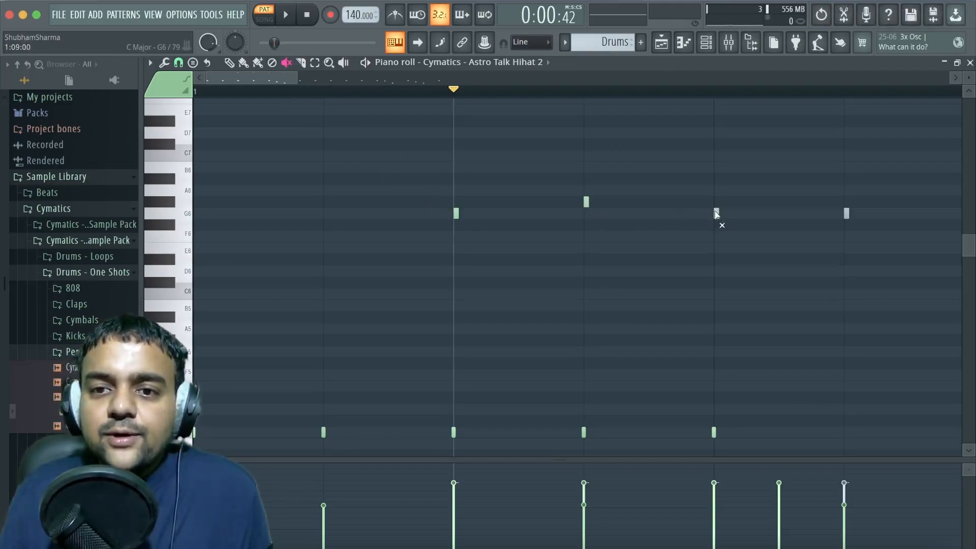
{"action": "key", "text": "space"}
{"action": "key", "text": "space"}
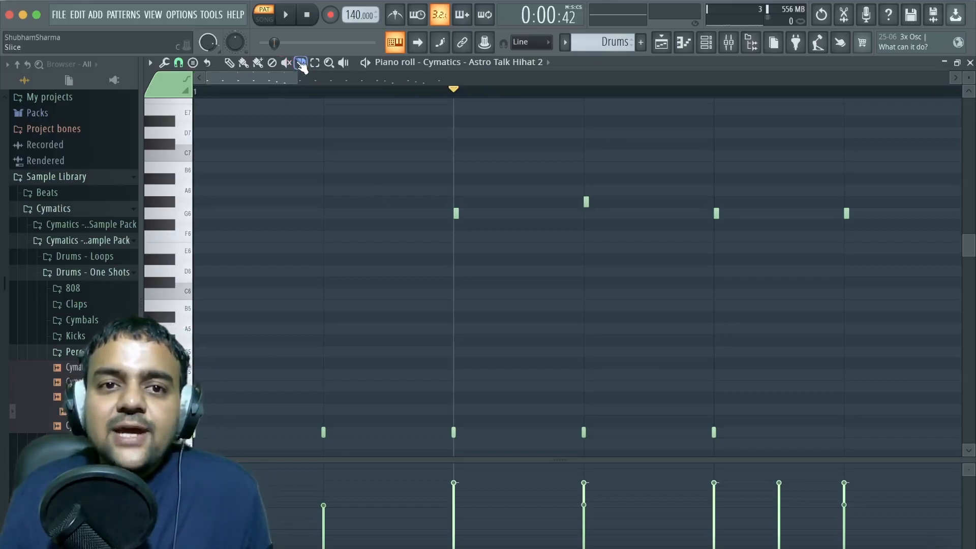
Draw a C#7 note at the pattern start and stretch it to the end of the last G6 note
{"action": "left_click", "coordinate": [229, 62]}
{"action": "left_click", "coordinate": [197, 144]}
{"action": "left_click_drag", "start_coordinate": [196, 144], "coordinate": [895, 153]}
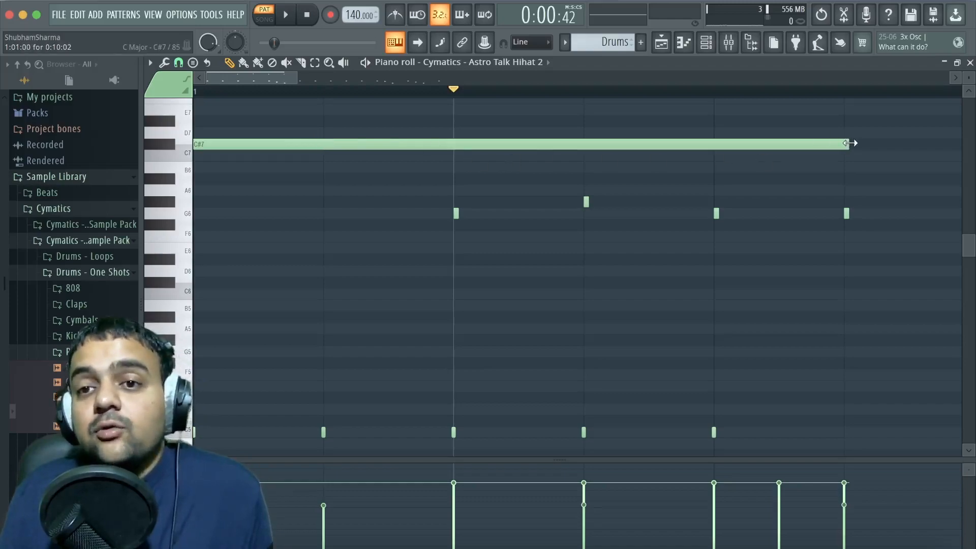
{"action": "mouse_move", "coordinate": [846, 144]}
{"action": "left_mouse_down"}
{"action": "mouse_move", "coordinate": [299, 148]}
{"action": "mouse_move", "coordinate": [847, 144]}
{"action": "left_mouse_up"}
{"action": "left_click", "coordinate": [342, 143]}
{"action": "right_click", "coordinate": [342, 143]}
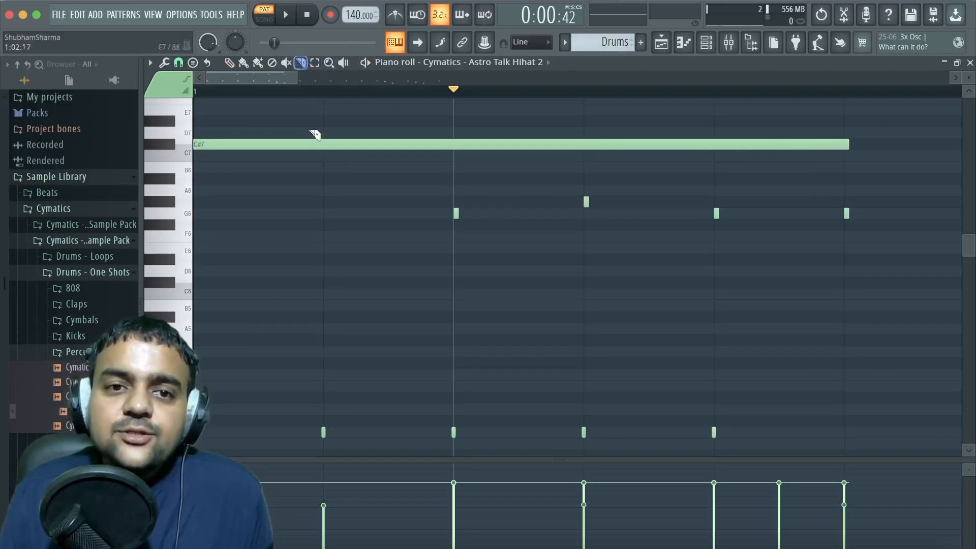
Slice the long C#7 note at the second, third, fourth and fifth hits, and delete all its pieces
{"action": "left_click_drag", "start_coordinate": [328, 134], "coordinate": [325, 244]}
{"action": "left_click_drag", "start_coordinate": [461, 134], "coordinate": [480, 173]}
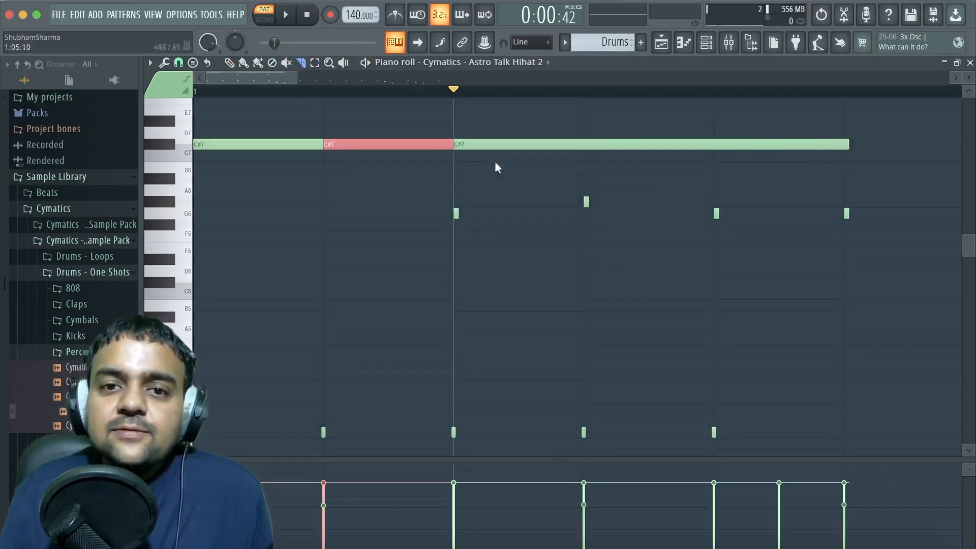
{"action": "left_click_drag", "start_coordinate": [584, 136], "coordinate": [587, 231]}
{"action": "left_click_drag", "start_coordinate": [706, 242], "coordinate": [707, 243]}
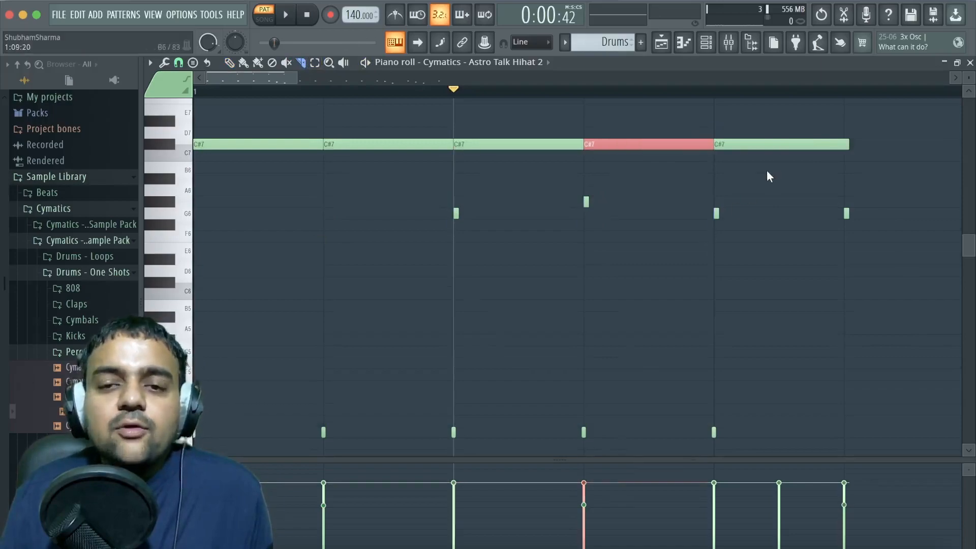
{"action": "key", "text": "space"}
{"action": "key", "text": "space"}
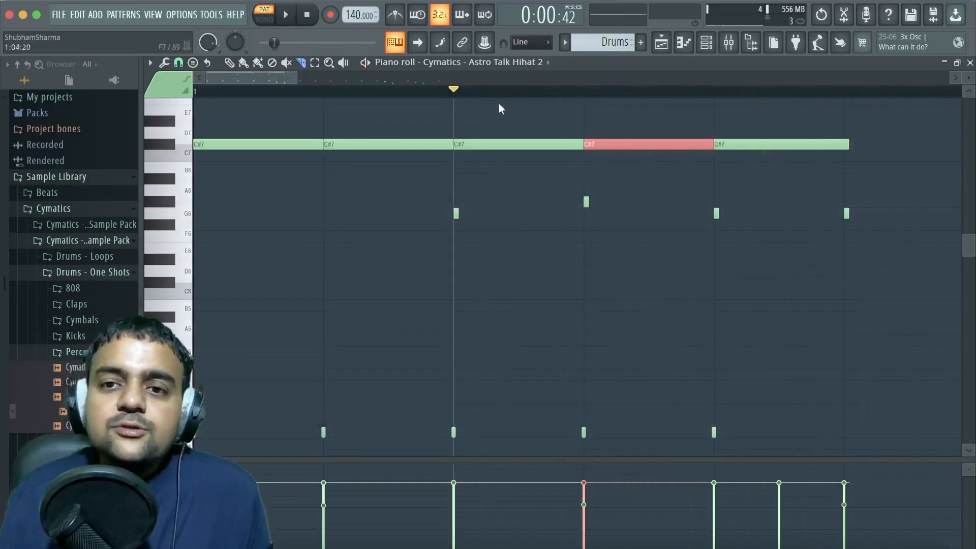
{"action": "left_click_drag", "start_coordinate": [834, 148], "coordinate": [197, 150]}
Select the four trial notes at G6 and G#6 and move them up to A6 and A#6
{"action": "left_click", "coordinate": [301, 62]}
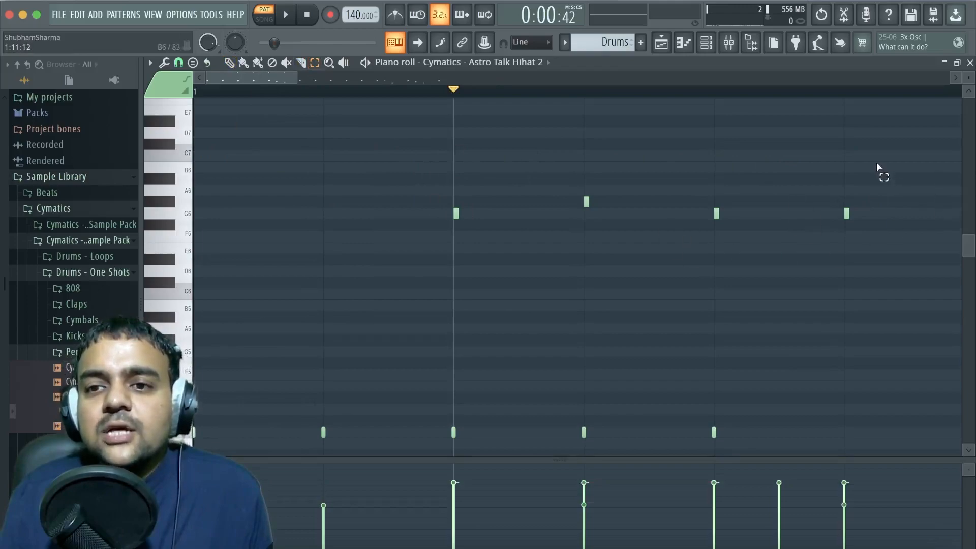
{"action": "left_click_drag", "start_coordinate": [897, 151], "coordinate": [396, 305]}
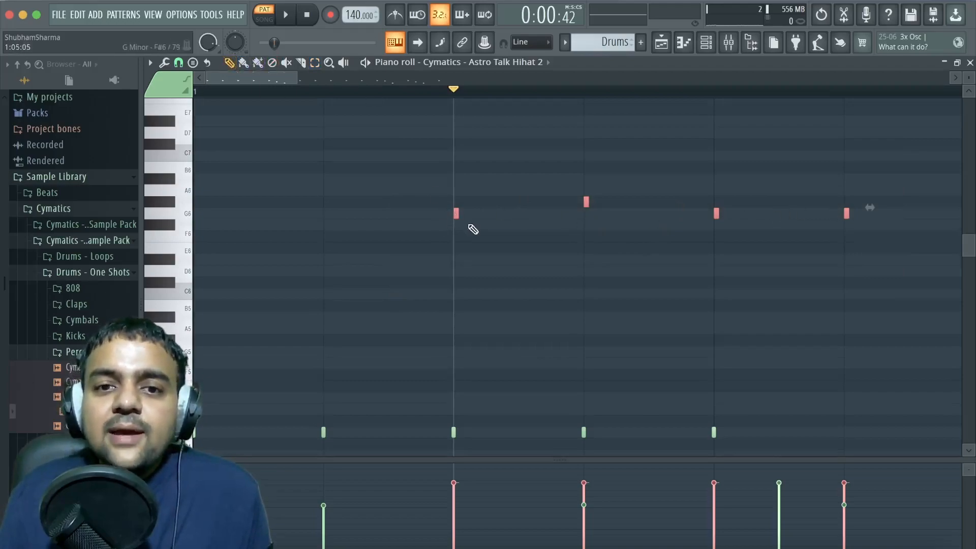
{"action": "left_click_drag", "start_coordinate": [458, 215], "coordinate": [458, 187]}
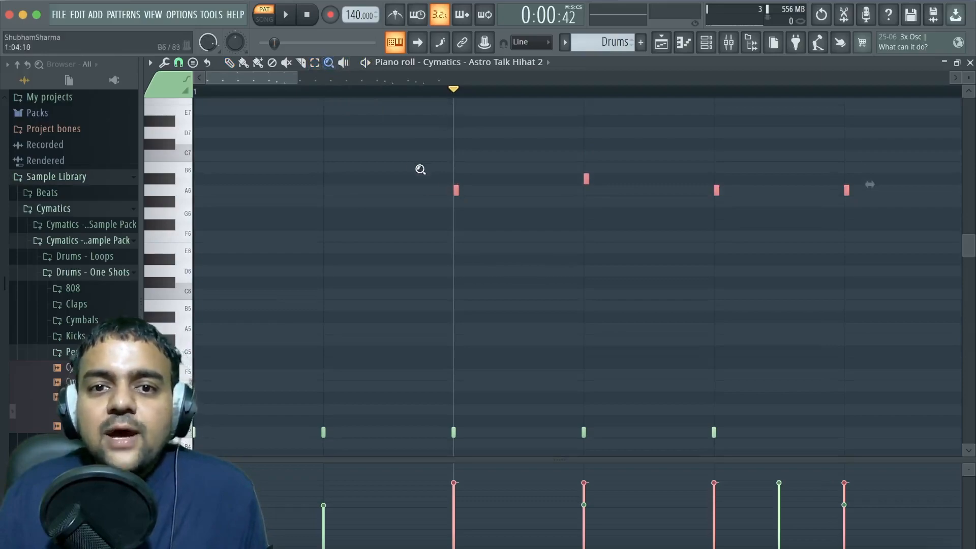
Zoom in and out around the selected A6 and A#6 notes with the Zoom tool
{"action": "left_click", "coordinate": [456, 193]}
{"action": "left_click", "coordinate": [290, 132]}
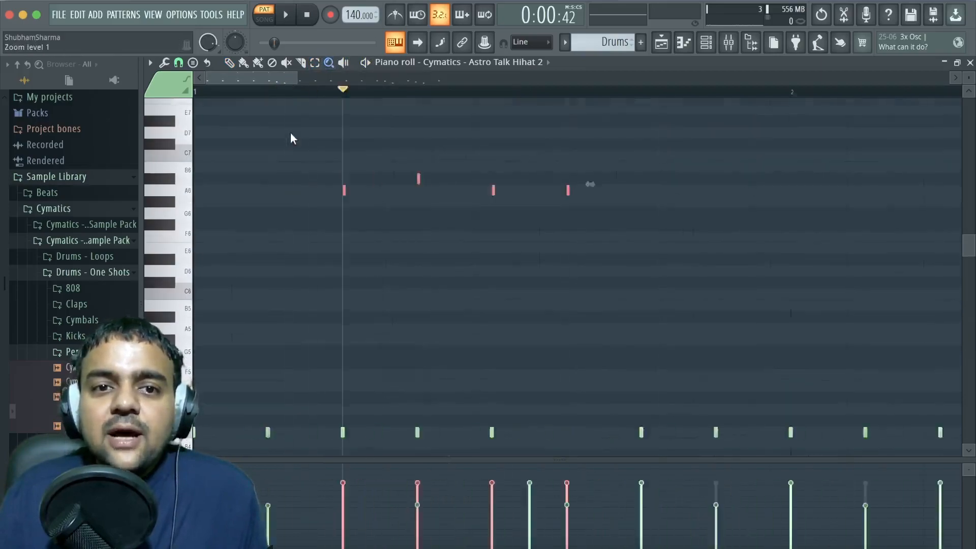
{"action": "left_click", "coordinate": [474, 196]}
{"action": "left_click", "coordinate": [399, 196]}
{"action": "left_click", "coordinate": [400, 196]}
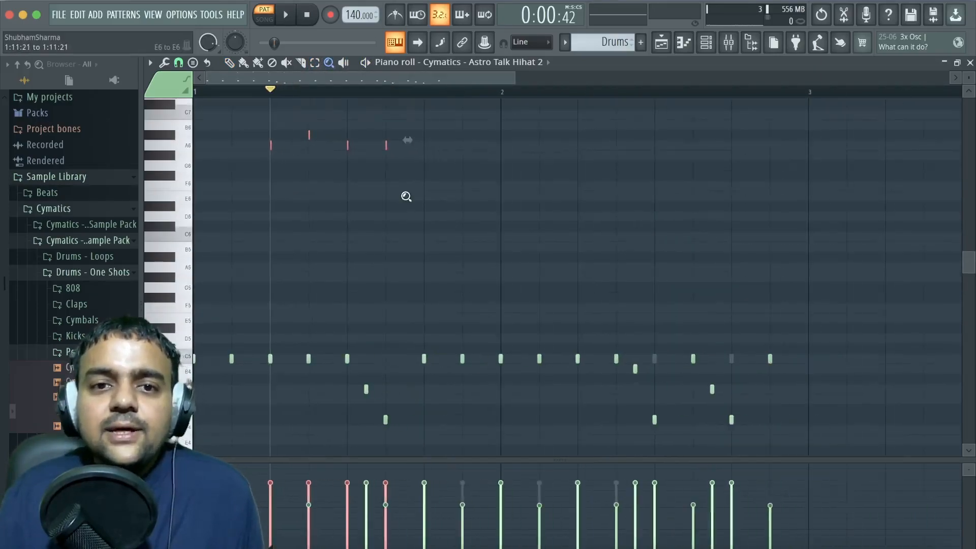
{"action": "left_click", "coordinate": [405, 197]}
{"action": "left_click", "coordinate": [406, 196]}
{"action": "left_click", "coordinate": [386, 216]}
{"action": "left_click", "coordinate": [386, 216]}
{"action": "left_click", "coordinate": [387, 216]}
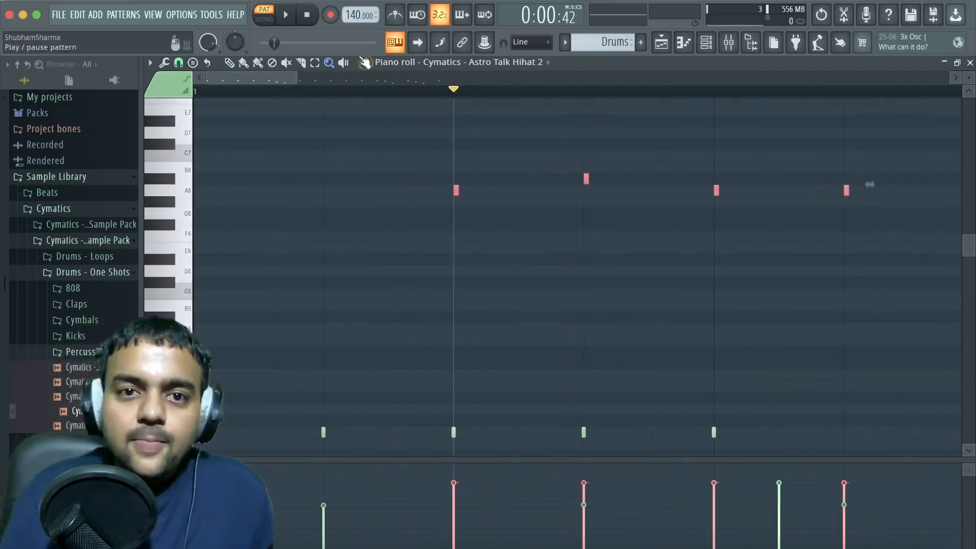
Scrub across the selected A6 and A#6 notes with the Playback tool to hear them
{"action": "left_click_drag", "start_coordinate": [467, 182], "coordinate": [435, 198]}
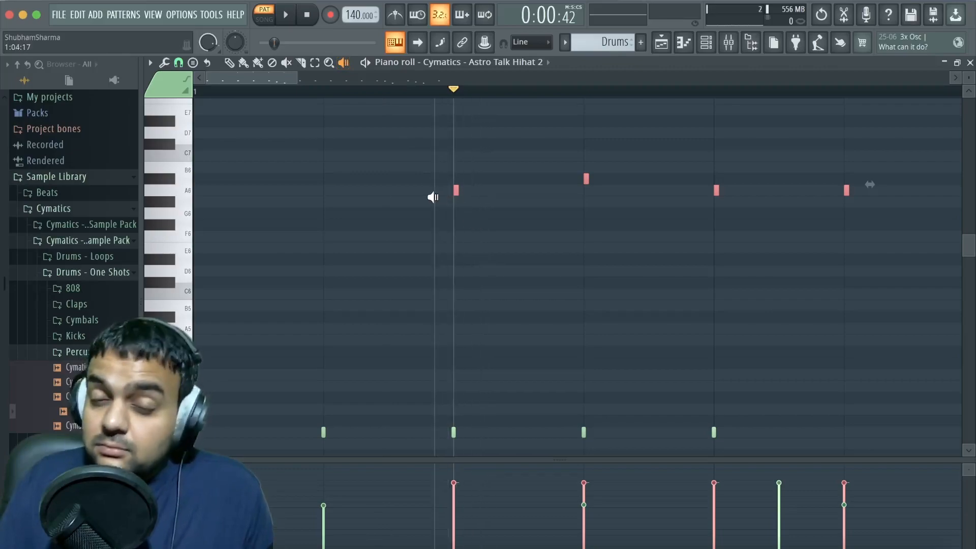
{"action": "left_click_drag", "start_coordinate": [433, 197], "coordinate": [769, 207]}
Set the piano roll's key labels to None
{"action": "left_click_drag", "start_coordinate": [297, 80], "coordinate": [619, 104]}
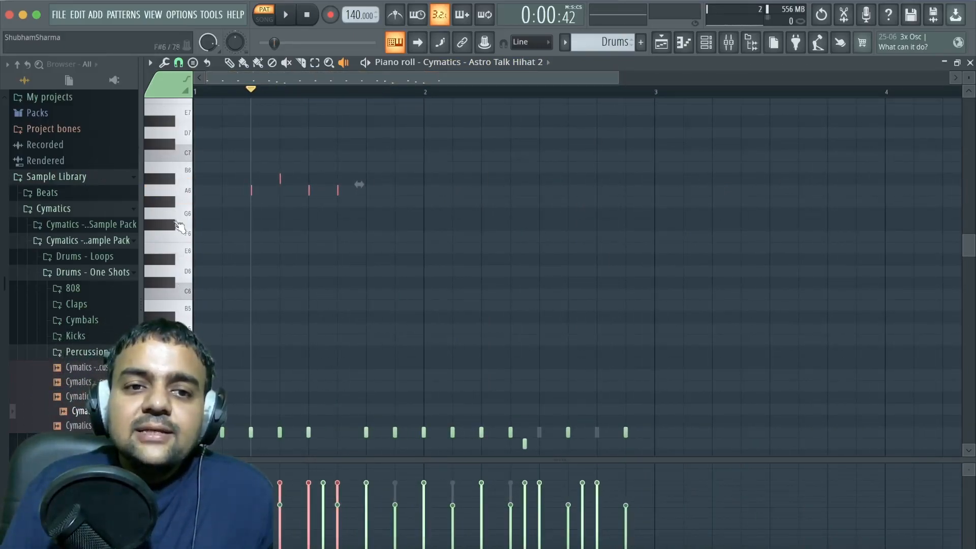
{"action": "scroll", "coordinate": [164, 224], "scroll_direction": "up", "scroll_amount": 3}
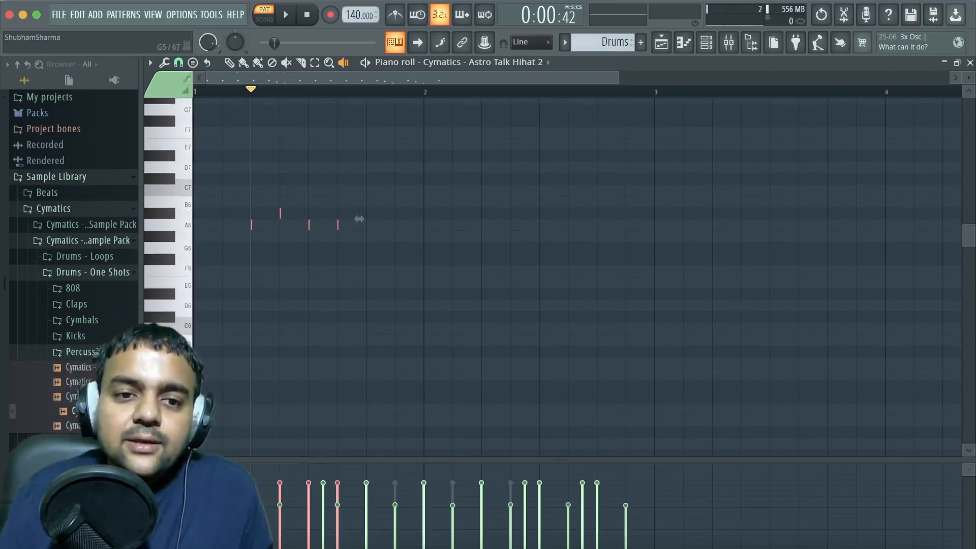
{"action": "scroll", "coordinate": [193, 168], "scroll_direction": "up", "scroll_amount": 5}
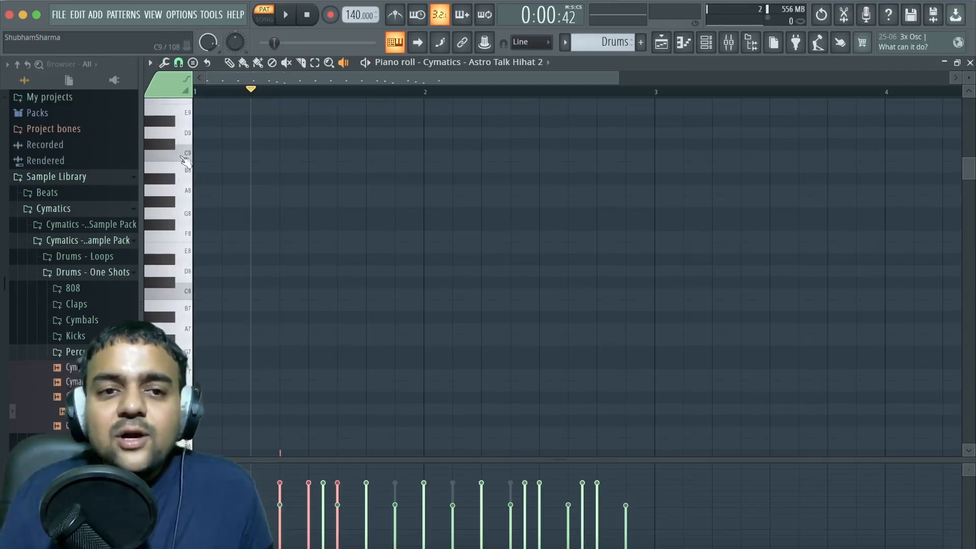
{"action": "left_click", "coordinate": [149, 63]}
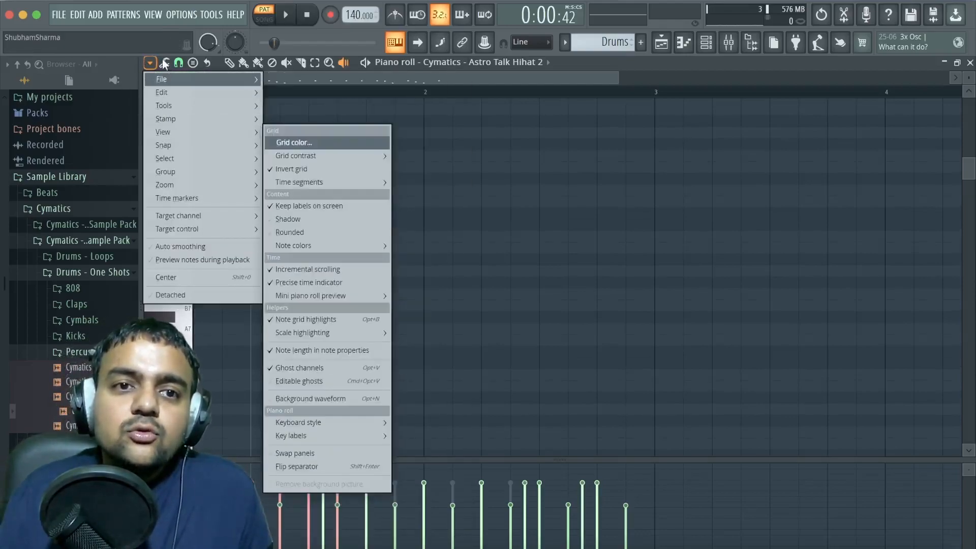
{"action": "mouse_move", "coordinate": [162, 132]}
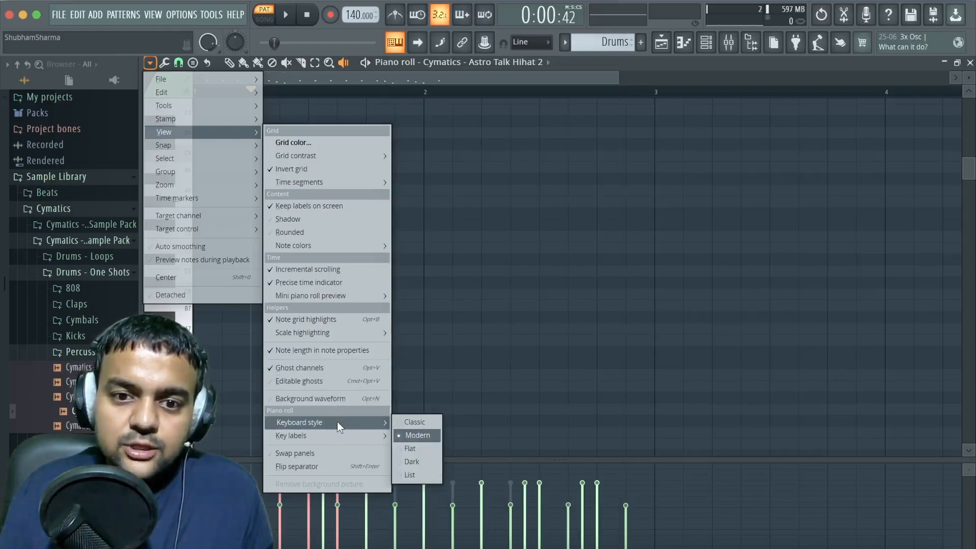
{"action": "mouse_move", "coordinate": [358, 435]}
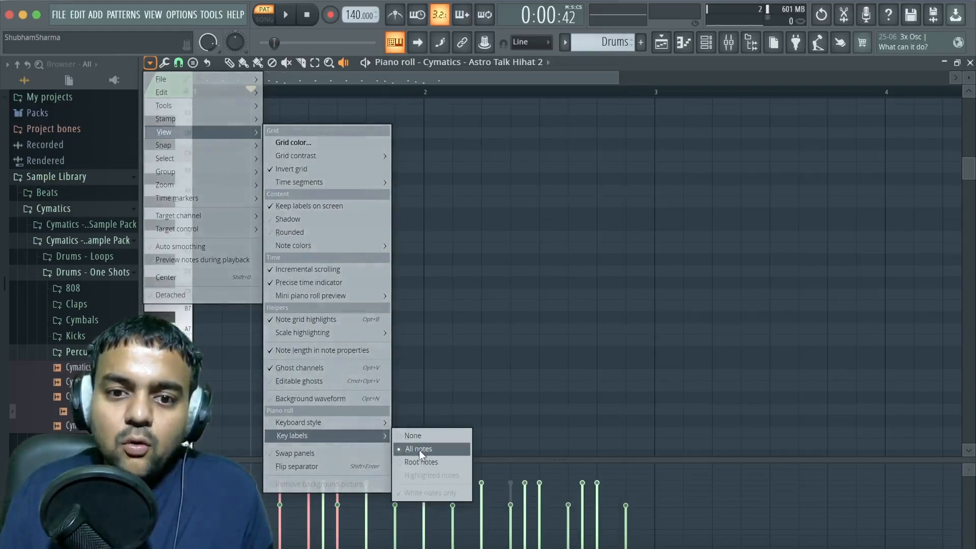
{"action": "left_click", "coordinate": [414, 436]}
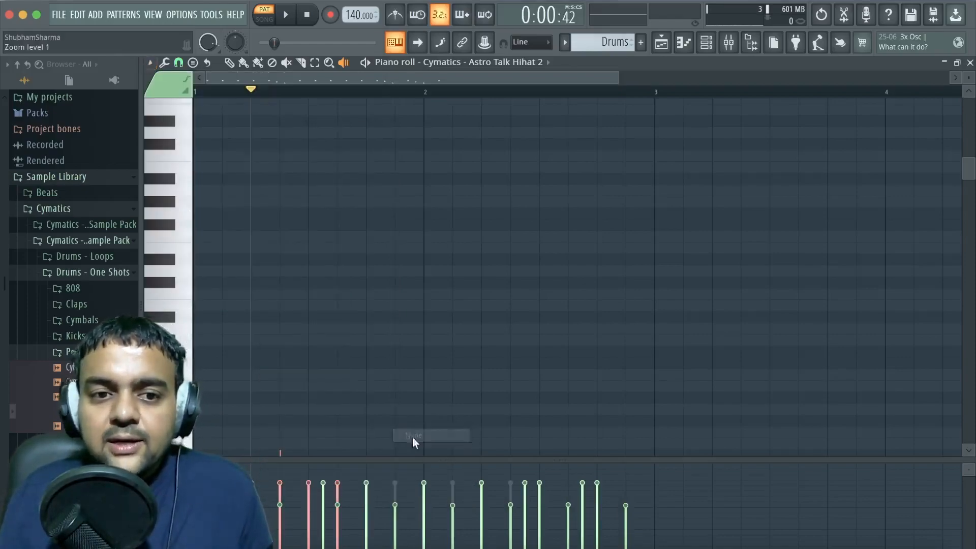
Set the piano roll's key labels to All notes
{"action": "left_click", "coordinate": [150, 62]}
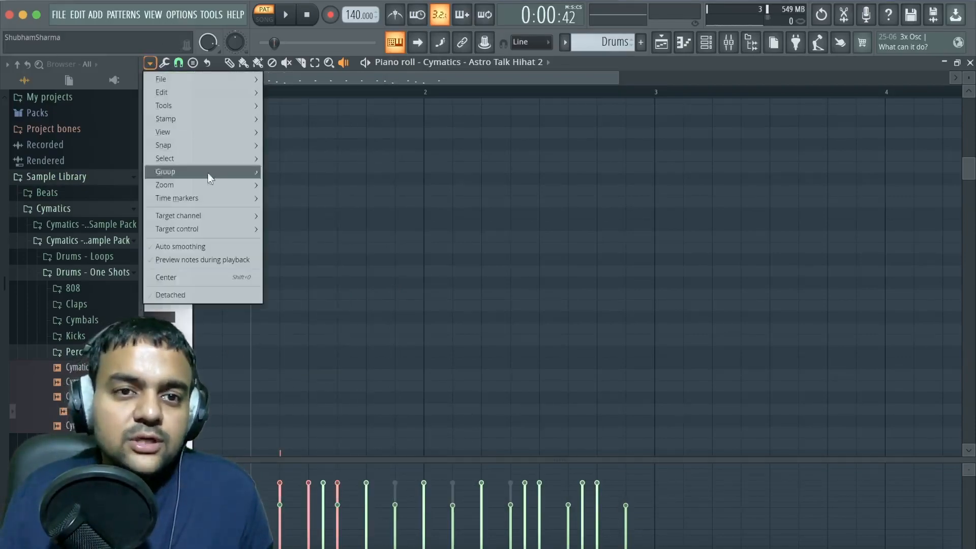
{"action": "mouse_move", "coordinate": [220, 128]}
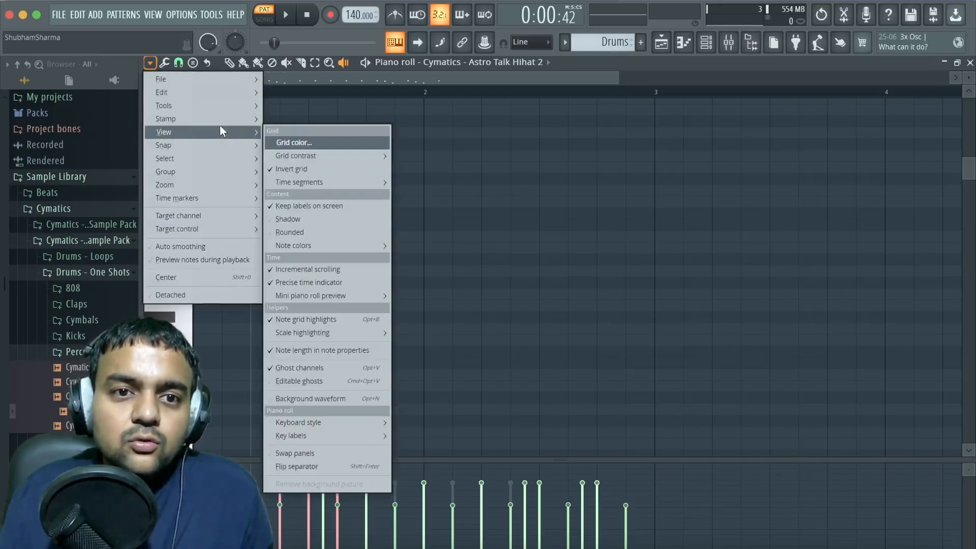
{"action": "mouse_move", "coordinate": [349, 435]}
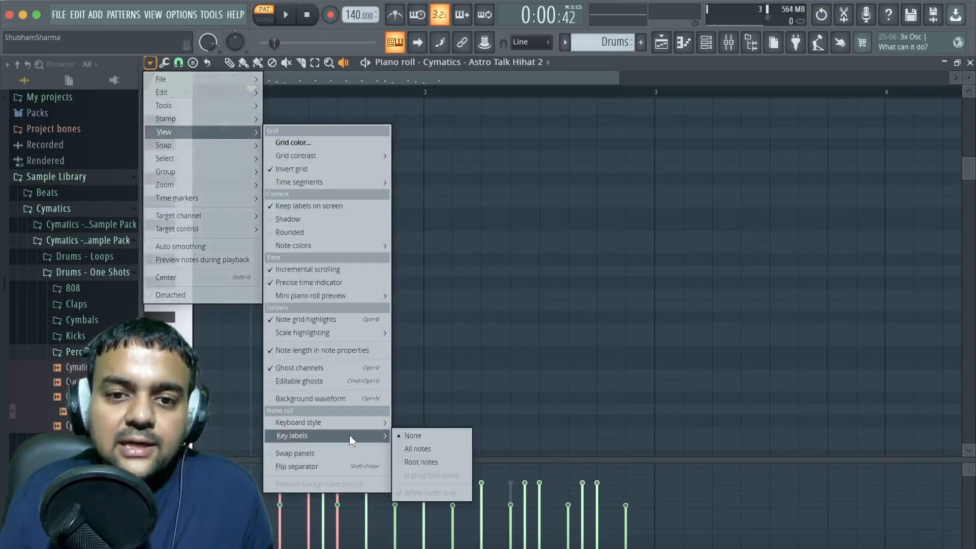
{"action": "left_click", "coordinate": [424, 448]}
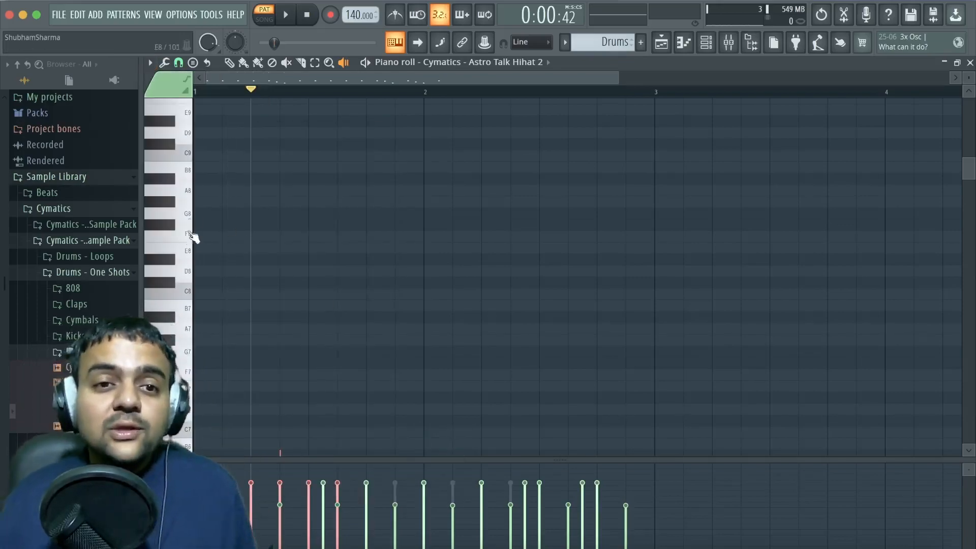
Play the hi-hat pattern with its notes around C5 in view, and stop playback
{"action": "scroll", "coordinate": [192, 249], "scroll_direction": "down", "scroll_amount": 15}
{"action": "scroll", "coordinate": [191, 230], "scroll_direction": "down", "scroll_amount": 10}
{"action": "key", "text": "space"}
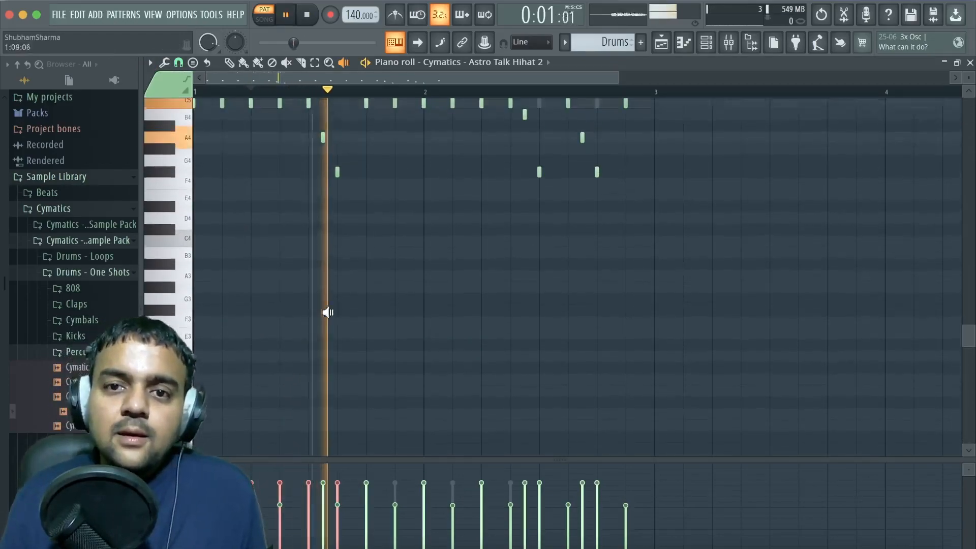
{"action": "scroll", "coordinate": [398, 285], "scroll_direction": "up", "scroll_amount": 3}
{"action": "key", "text": "space"}
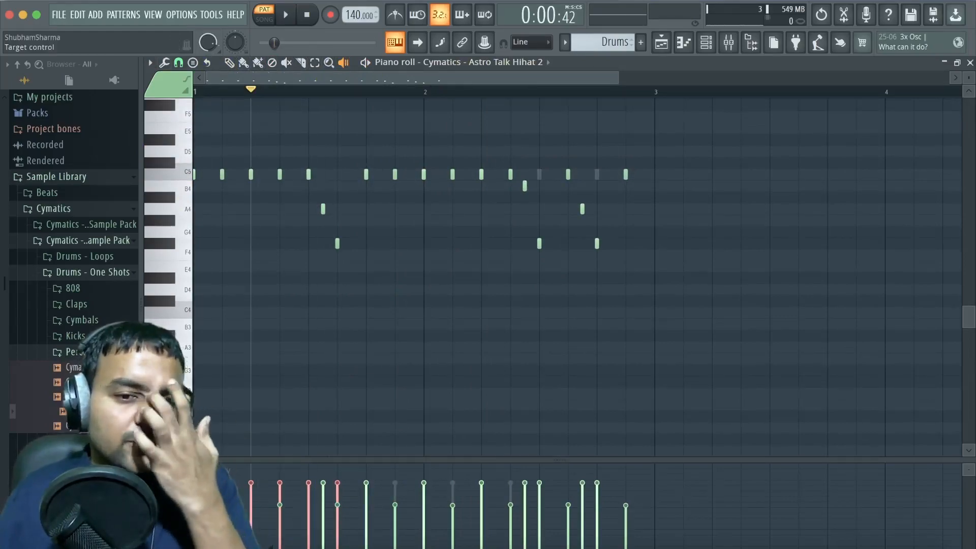
Draw a varying Channel panning curve across bars 1 and 2 in the control lane and play it back briefly
{"action": "left_click", "coordinate": [173, 467]}
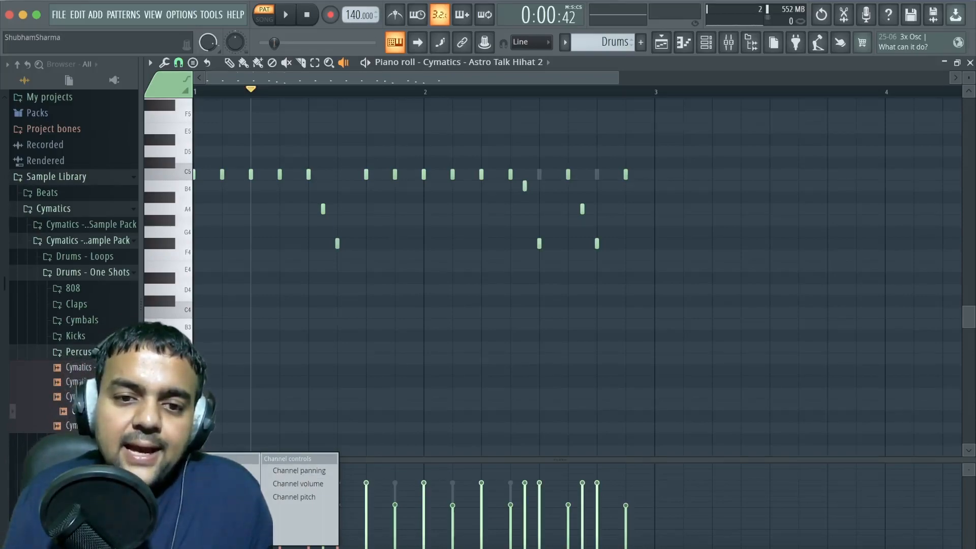
{"action": "left_click", "coordinate": [304, 469]}
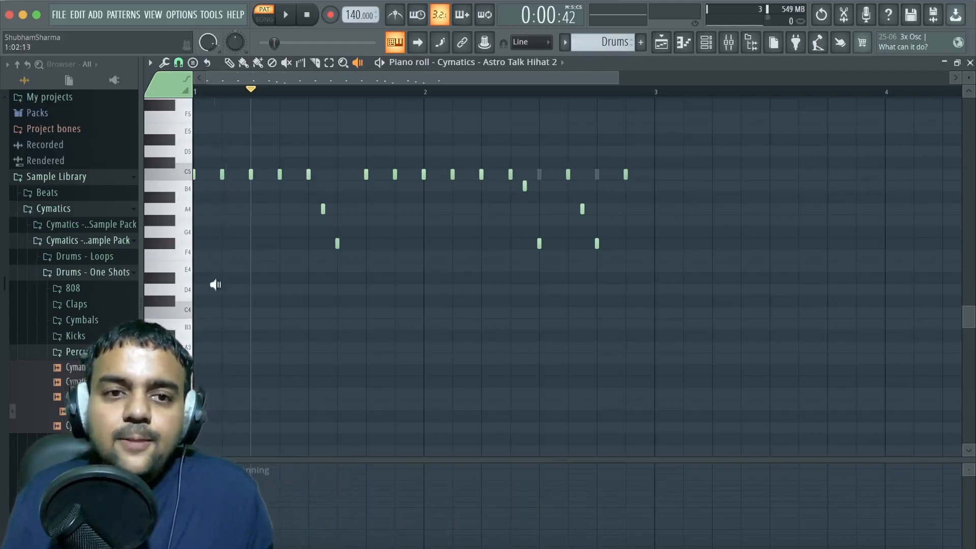
{"action": "mouse_move", "coordinate": [294, 525]}
{"action": "left_mouse_down"}
{"action": "mouse_move", "coordinate": [267, 528]}
{"action": "mouse_move", "coordinate": [339, 499]}
{"action": "mouse_move", "coordinate": [457, 528]}
{"action": "mouse_move", "coordinate": [488, 503]}
{"action": "mouse_move", "coordinate": [554, 496]}
{"action": "mouse_move", "coordinate": [630, 528]}
{"action": "mouse_move", "coordinate": [658, 502]}
{"action": "left_mouse_up"}
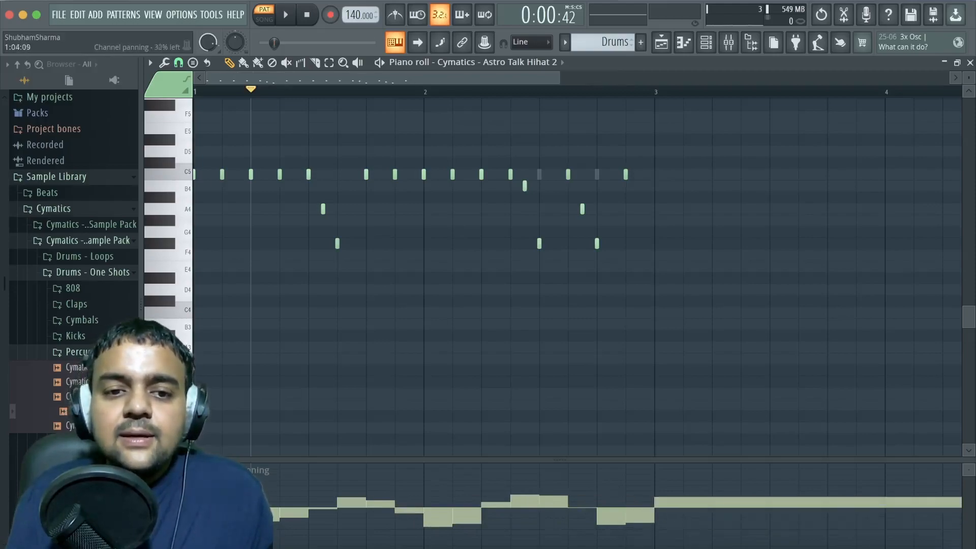
{"action": "key", "text": "space"}
{"action": "key", "text": "space"}
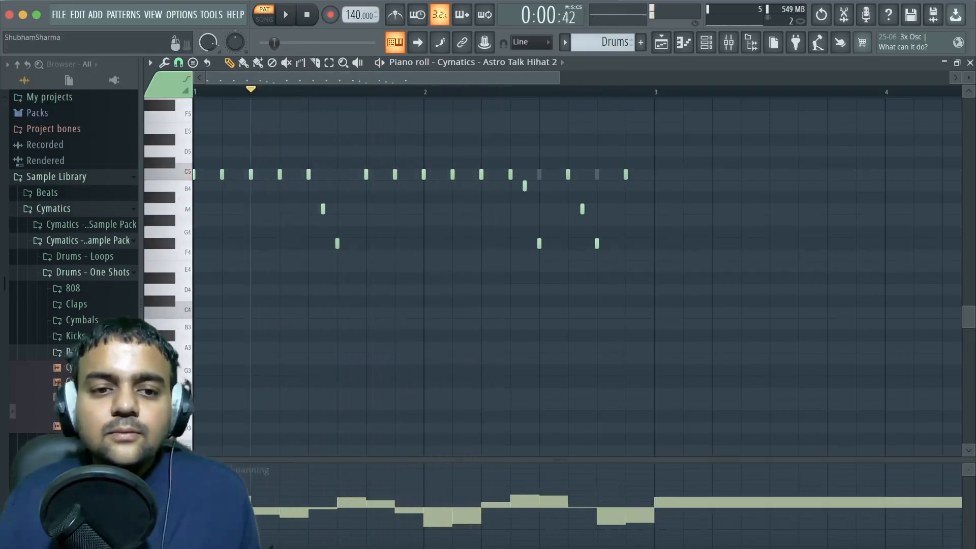
Show the individual notes' pan levels in the control lane
{"action": "left_click", "coordinate": [165, 478]}
{"action": "left_click", "coordinate": [208, 463]}
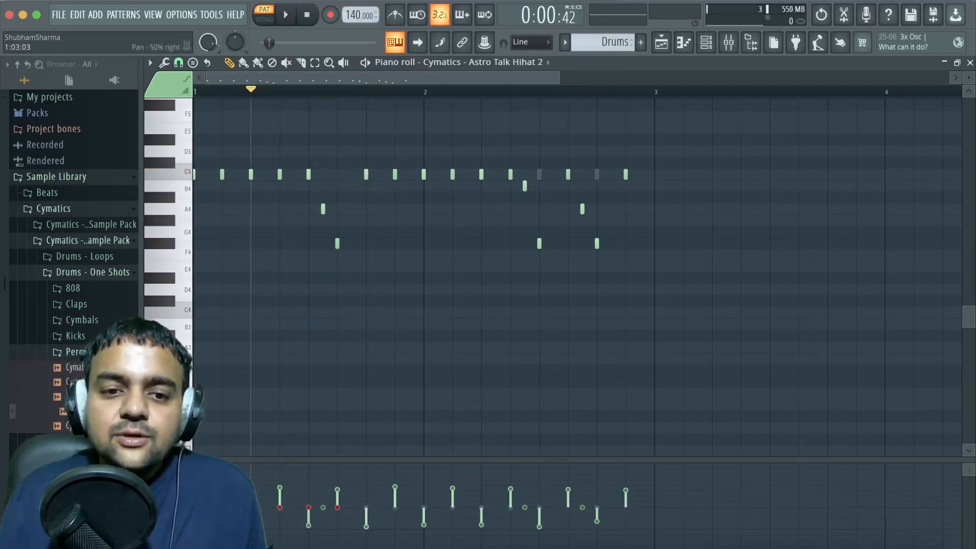
Draw a rising and falling Channel pitch curve across bars 1 and 2 in the control lane and play it back
{"action": "left_click", "coordinate": [165, 478]}
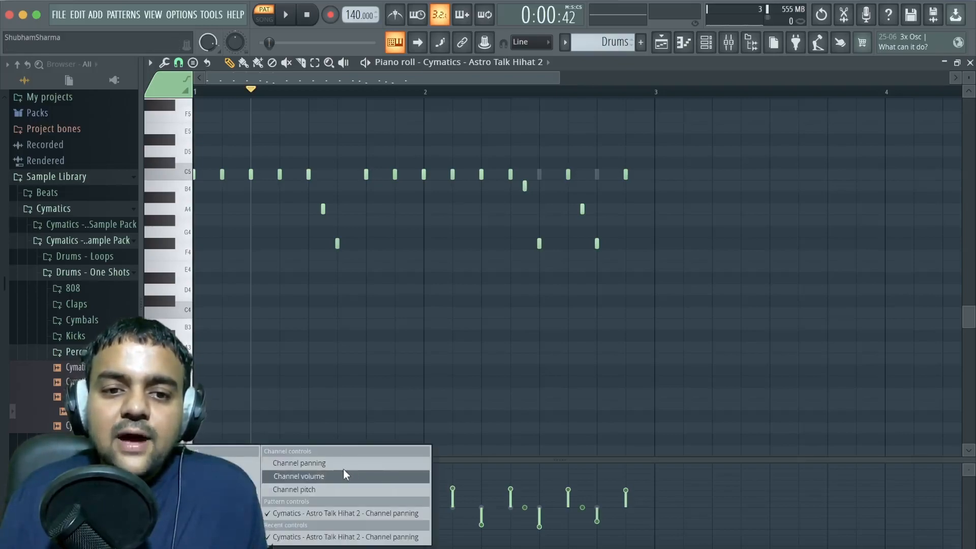
{"action": "left_click", "coordinate": [294, 489]}
{"action": "mouse_move", "coordinate": [262, 508]}
{"action": "left_mouse_down"}
{"action": "mouse_move", "coordinate": [283, 522]}
{"action": "mouse_move", "coordinate": [327, 505]}
{"action": "mouse_move", "coordinate": [401, 535]}
{"action": "mouse_move", "coordinate": [451, 491]}
{"action": "mouse_move", "coordinate": [599, 519]}
{"action": "mouse_move", "coordinate": [638, 494]}
{"action": "left_mouse_up"}
{"action": "key", "text": "space"}
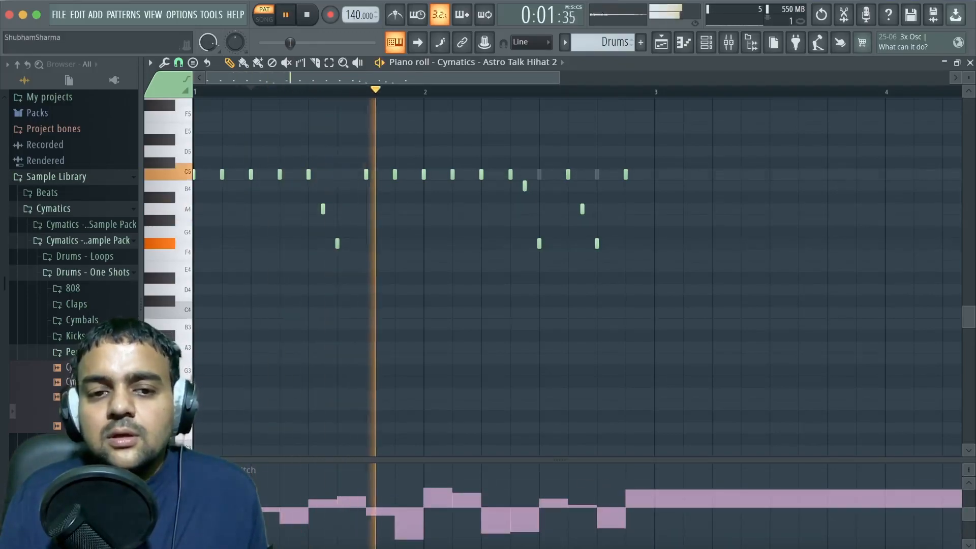
{"action": "key", "text": "space"}
Switch the control lane to note velocity and draw the notes' velocities to one even level across the pattern
{"action": "left_click", "coordinate": [166, 477]}
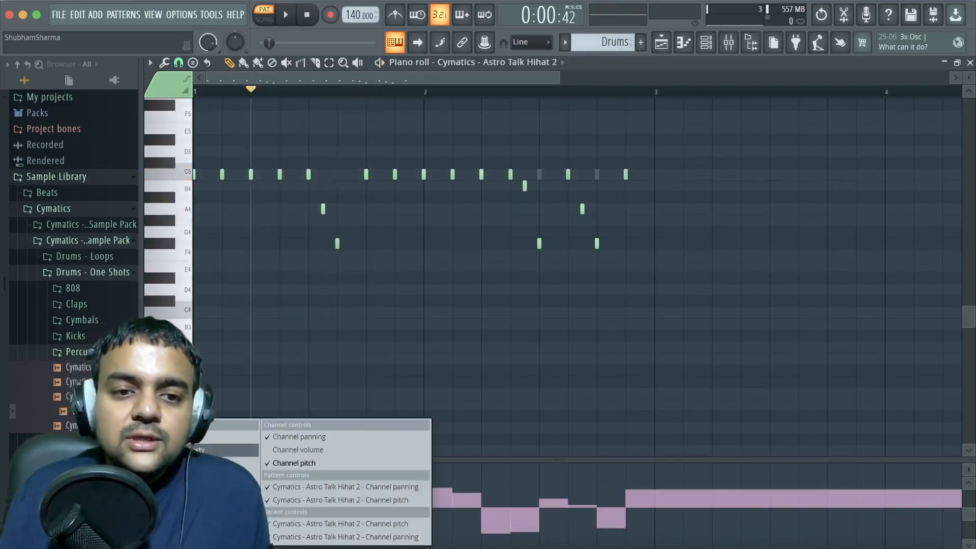
{"action": "left_click", "coordinate": [234, 450]}
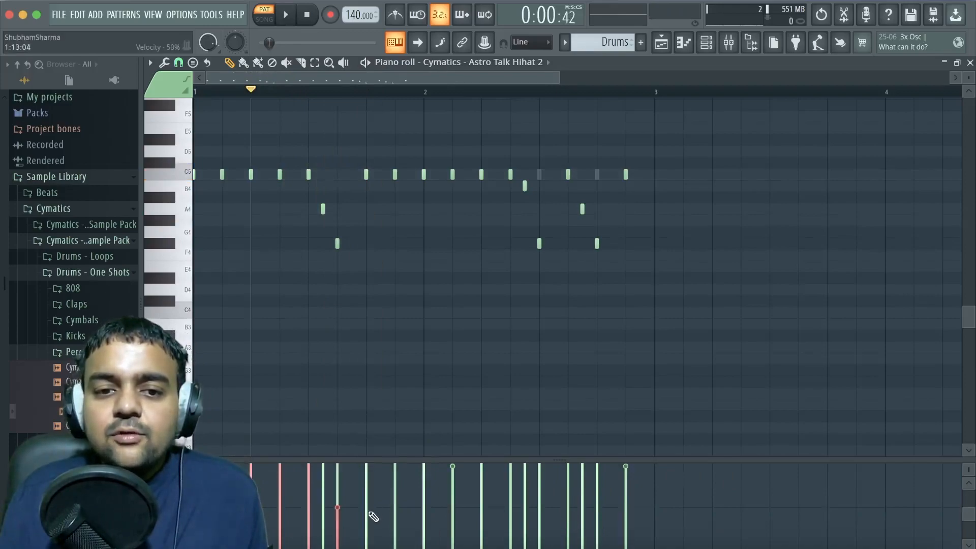
{"action": "scroll", "coordinate": [312, 300], "scroll_direction": "up", "scroll_amount": 10}
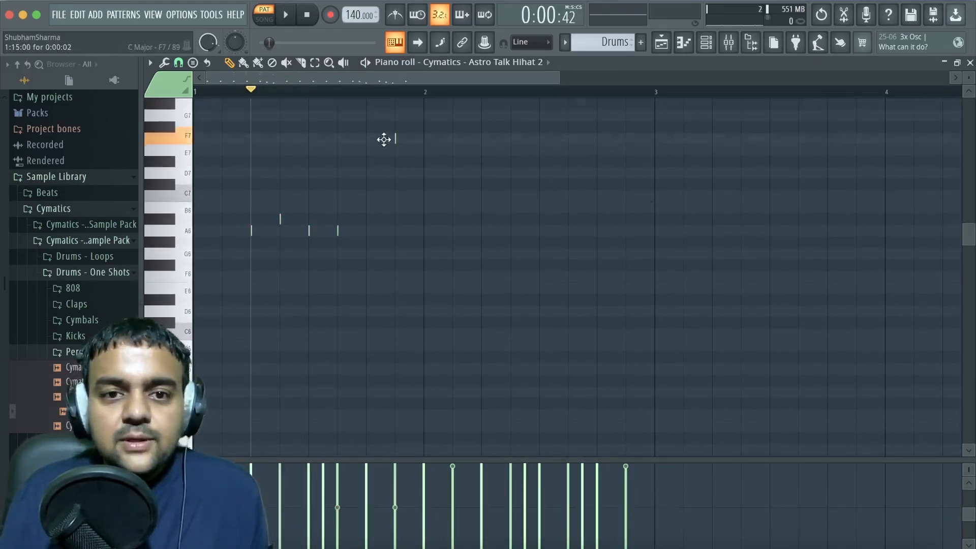
{"action": "scroll", "coordinate": [392, 340], "scroll_direction": "up", "scroll_amount": 7}
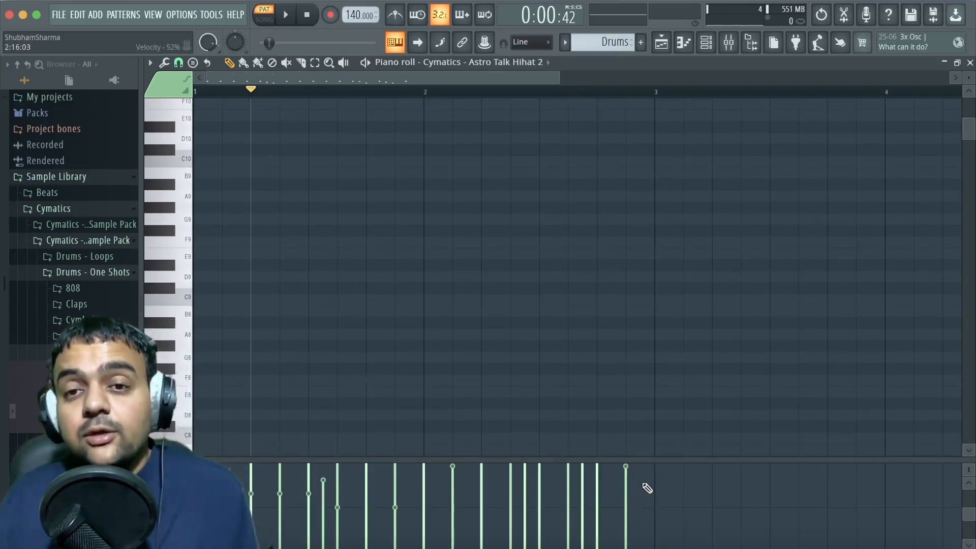
{"action": "mouse_move", "coordinate": [640, 495]}
{"action": "left_mouse_down"}
{"action": "mouse_move", "coordinate": [322, 496]}
{"action": "mouse_move", "coordinate": [627, 496]}
{"action": "left_mouse_up"}
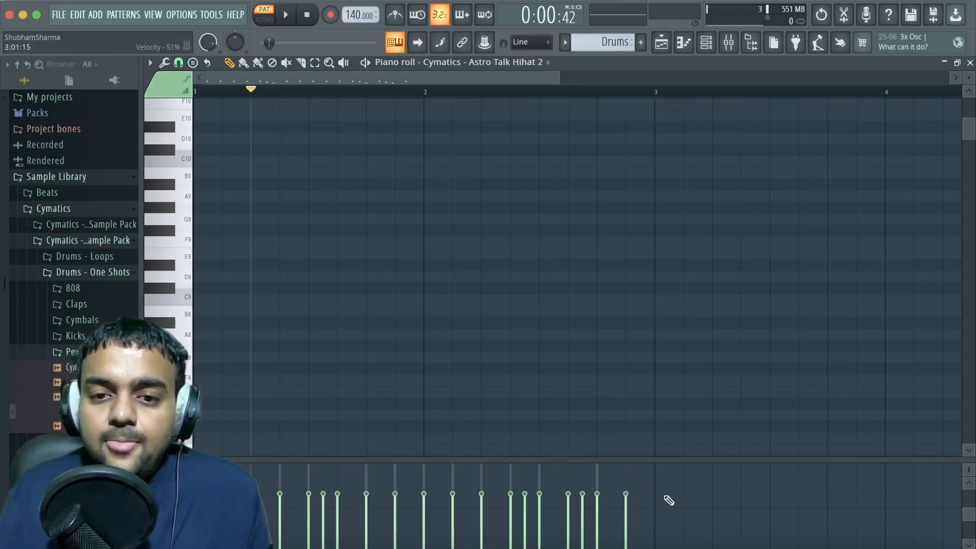
{"action": "mouse_move", "coordinate": [564, 511]}
{"action": "left_mouse_down"}
{"action": "mouse_move", "coordinate": [285, 508]}
{"action": "mouse_move", "coordinate": [492, 516]}
{"action": "left_mouse_up"}
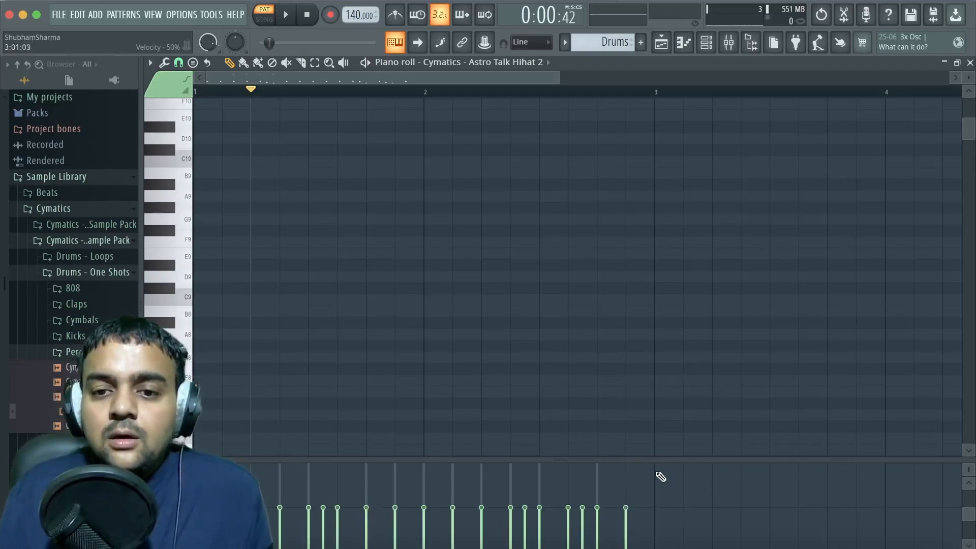
{"action": "left_click", "coordinate": [198, 444]}
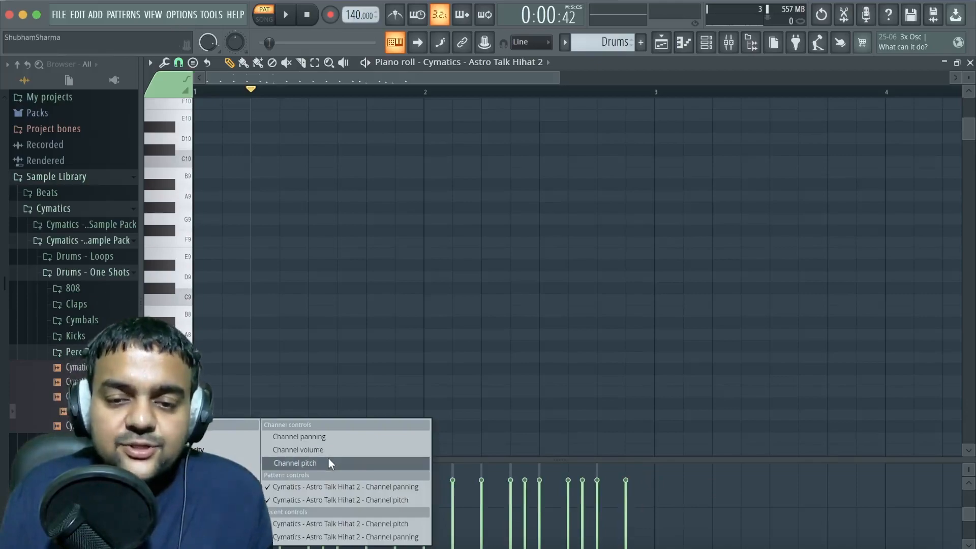
{"action": "left_click", "coordinate": [557, 462]}
{"action": "scroll", "coordinate": [490, 249], "scroll_direction": "up", "scroll_amount": 3}
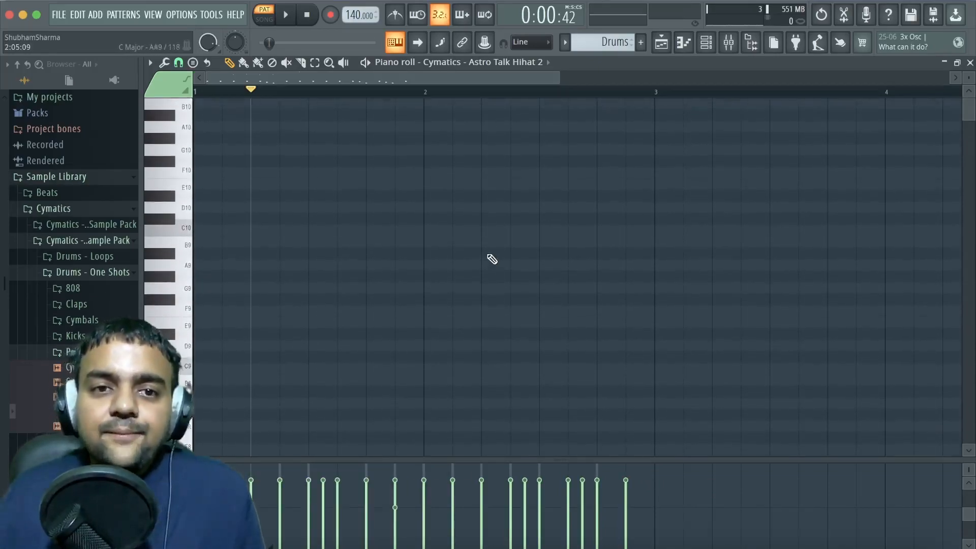
{"action": "scroll", "coordinate": [491, 271], "scroll_direction": "down", "scroll_amount": 10}
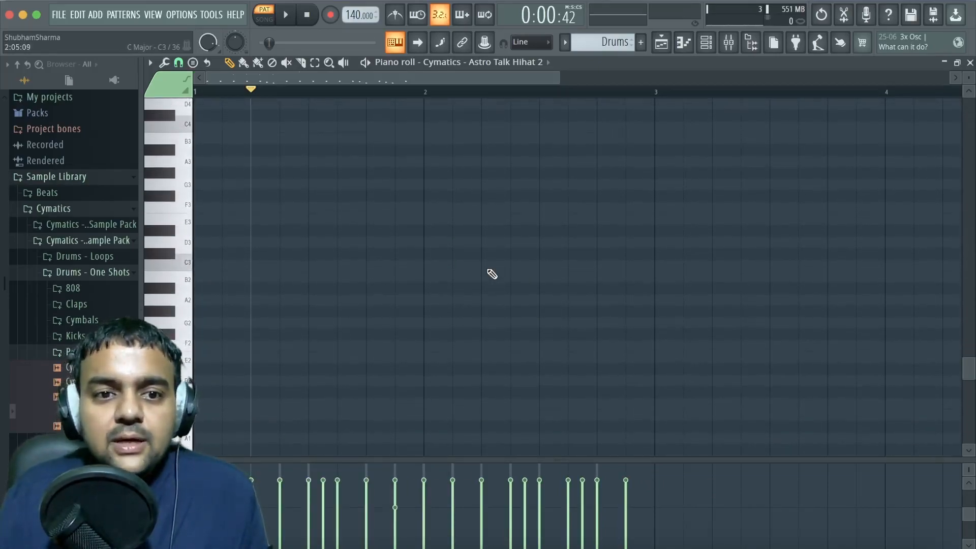
{"action": "scroll", "coordinate": [492, 274], "scroll_direction": "up", "scroll_amount": 8}
{"action": "scroll", "coordinate": [492, 276], "scroll_direction": "down", "scroll_amount": 7}
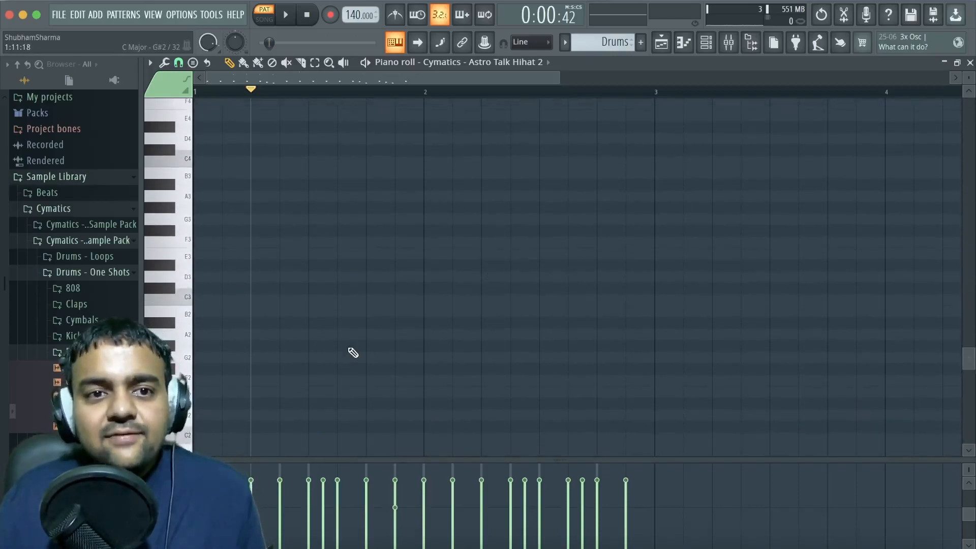
{"action": "scroll", "coordinate": [353, 352], "scroll_direction": "up", "scroll_amount": 4}
{"action": "scroll", "coordinate": [356, 355], "scroll_direction": "down", "scroll_amount": 3}
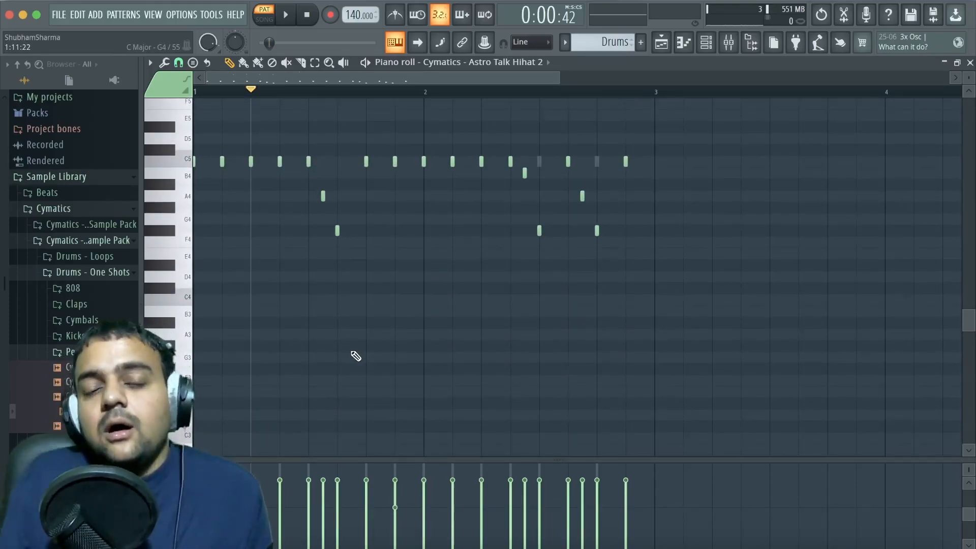
{"action": "left_click", "coordinate": [191, 62]}
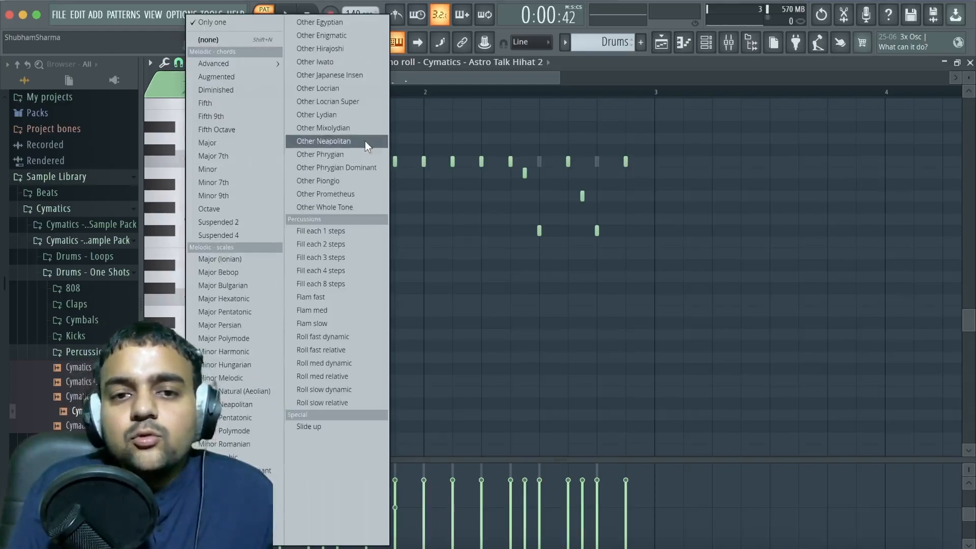
{"action": "left_click", "coordinate": [150, 62]}
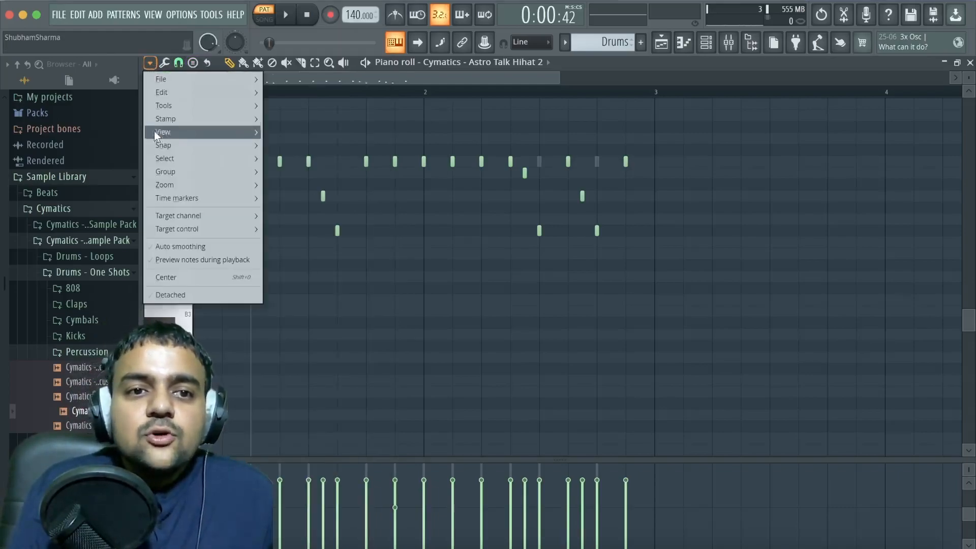
{"action": "left_click", "coordinate": [164, 59]}
{"action": "left_click", "coordinate": [163, 59]}
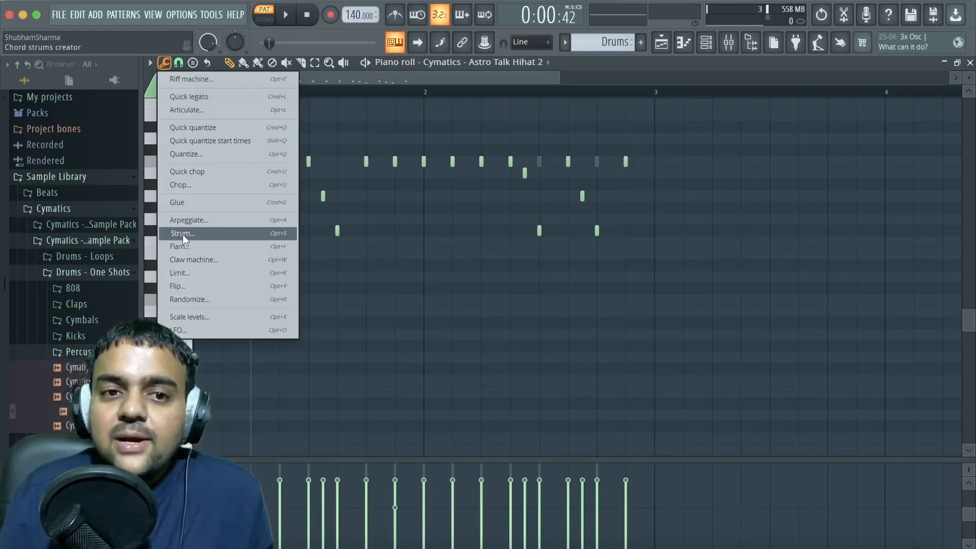
{"action": "left_click", "coordinate": [378, 75]}
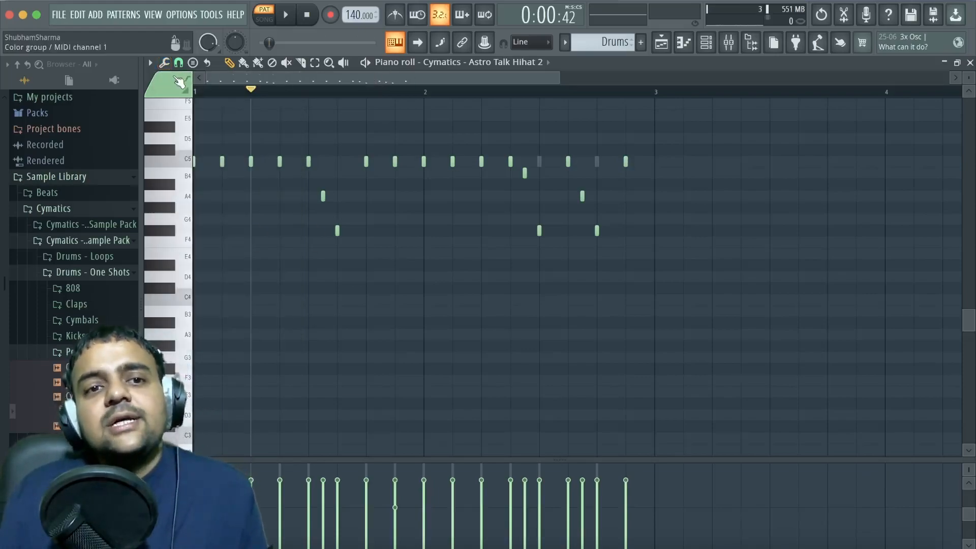